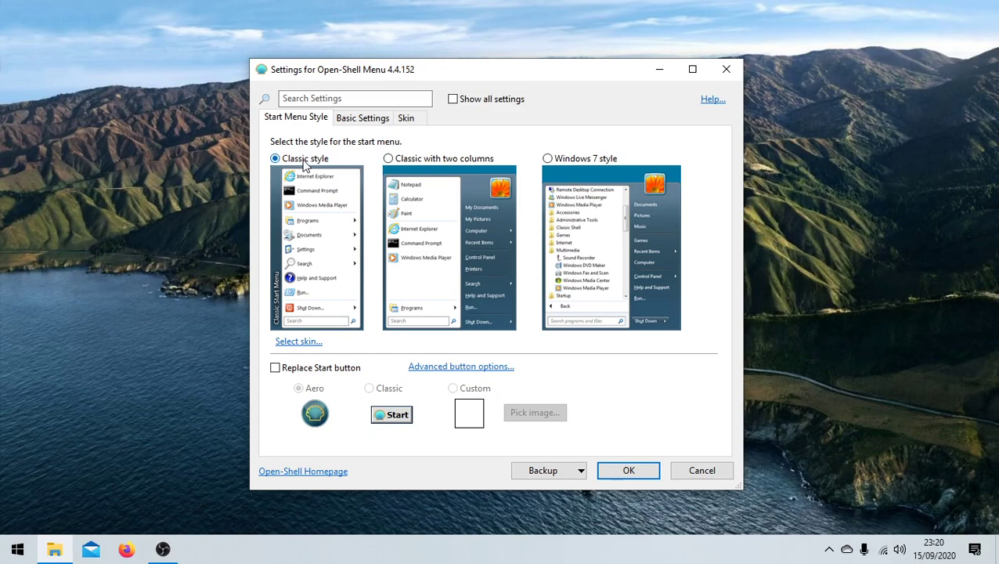
Open the Open-Shell Menu configuration from the Start button and preview the Start menu in Classic style.
{"action": "right_click", "coordinate": [18, 549]}
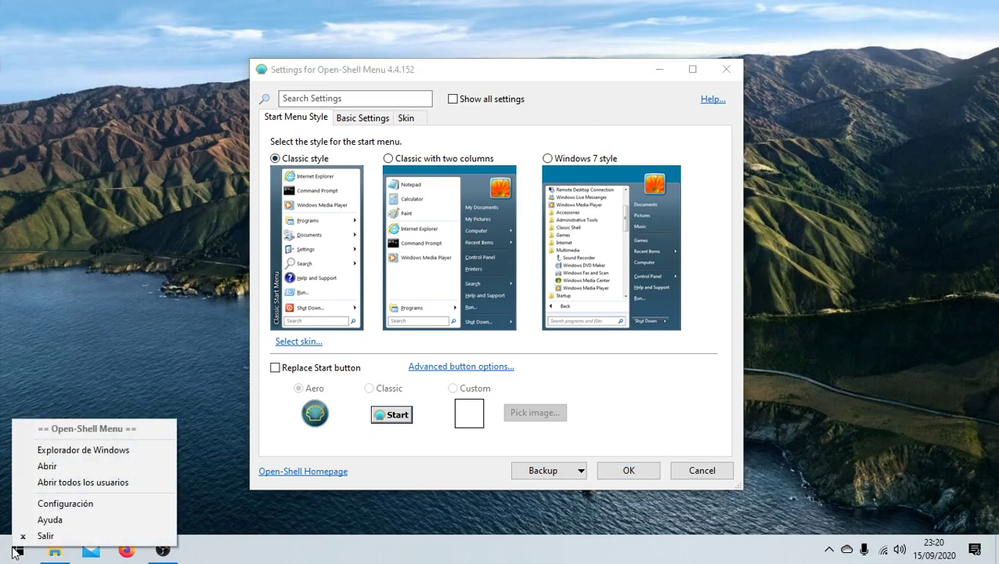
{"action": "left_click", "coordinate": [42, 502]}
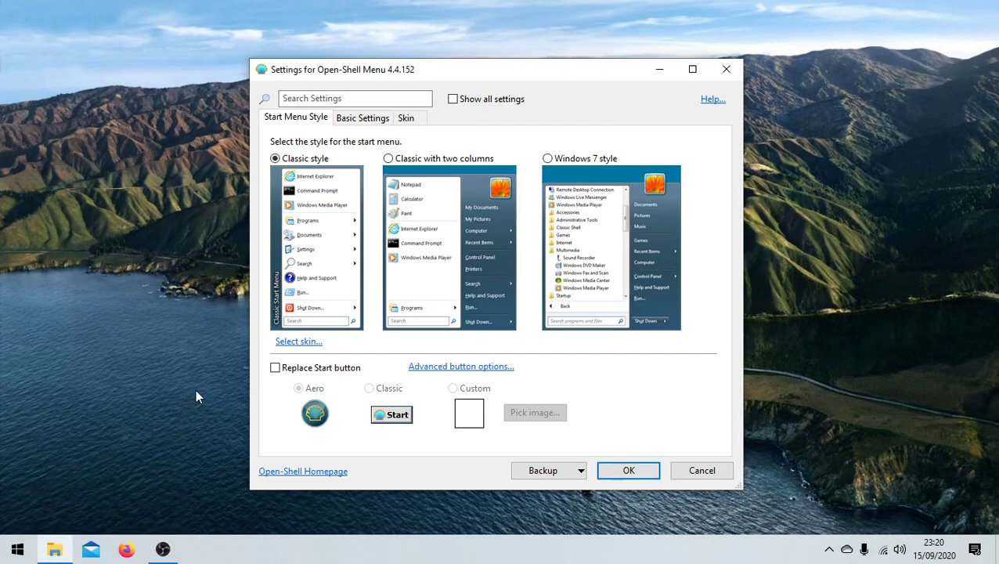
{"action": "mouse_move", "coordinate": [526, 71]}
{"action": "left_mouse_down"}
{"action": "mouse_move", "coordinate": [432, 86]}
{"action": "mouse_move", "coordinate": [529, 69]}
{"action": "left_mouse_up"}
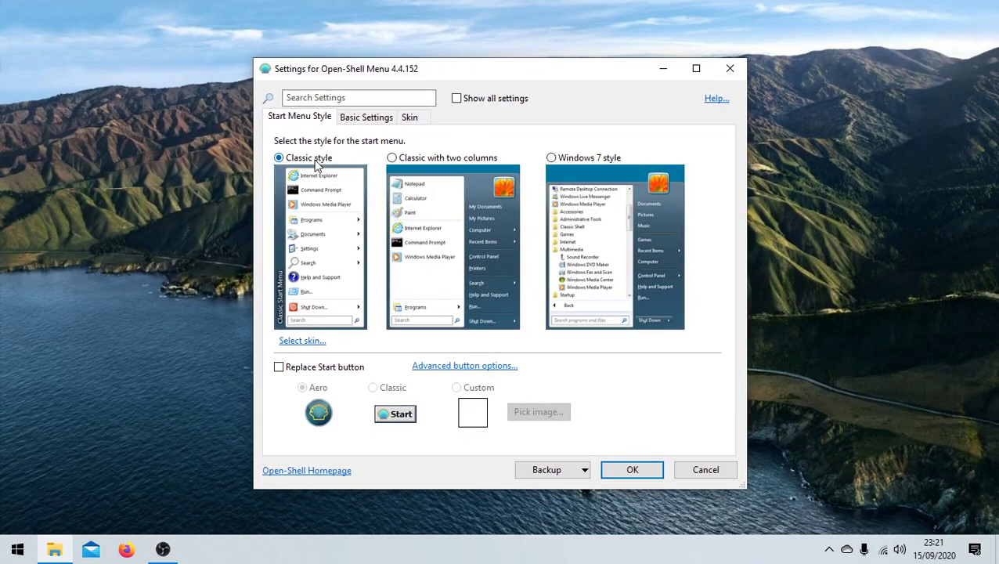
{"action": "left_click", "coordinate": [6, 556]}
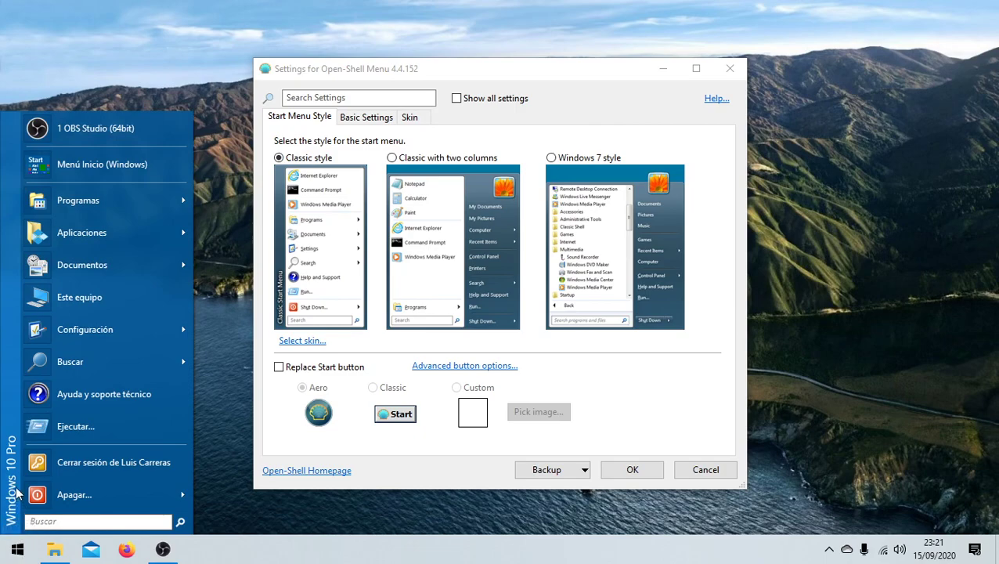
{"action": "mouse_move", "coordinate": [84, 318]}
Select the Classic with two columns style and preview the resulting Start menu.
{"action": "left_click", "coordinate": [468, 159]}
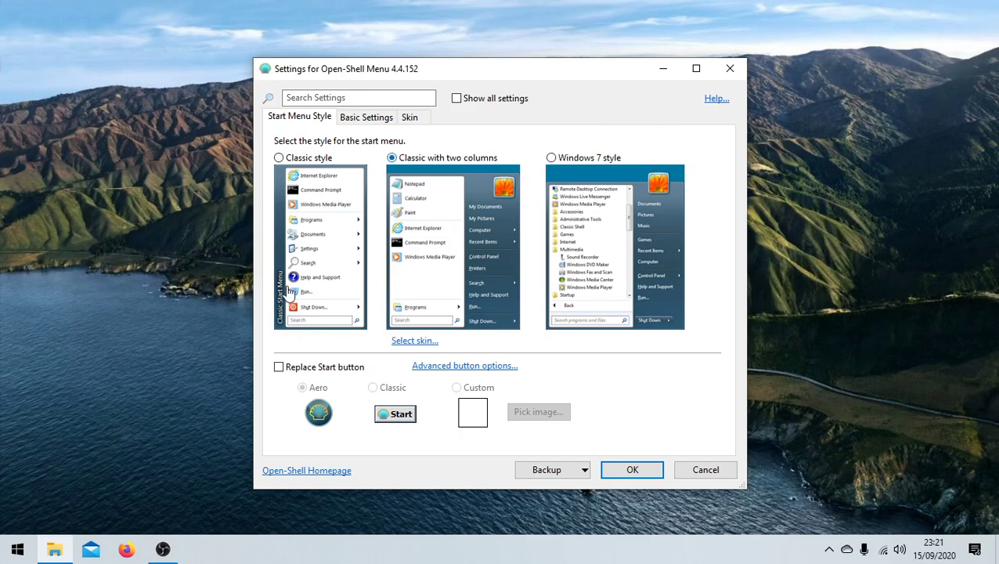
{"action": "left_click", "coordinate": [17, 549]}
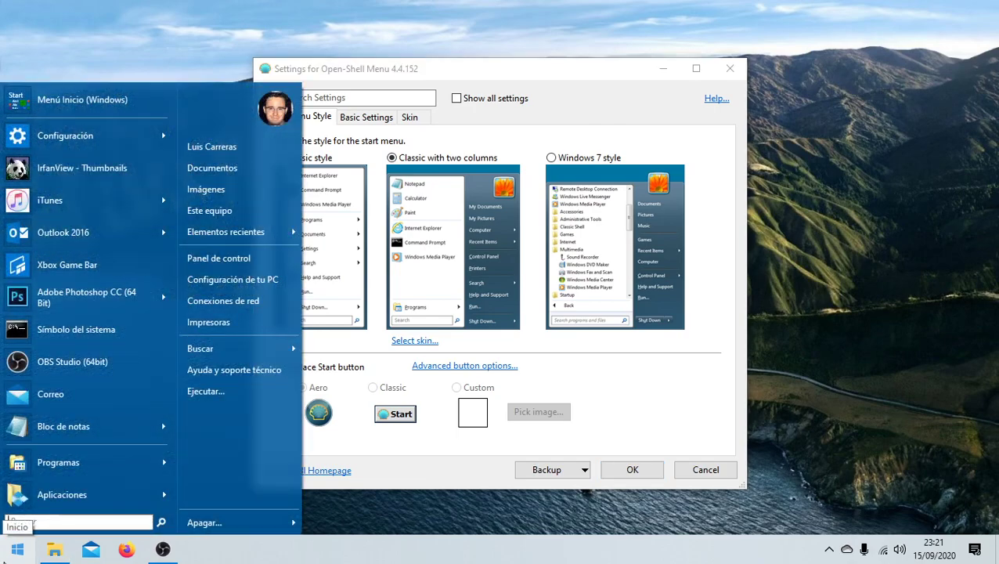
{"action": "left_click", "coordinate": [8, 558]}
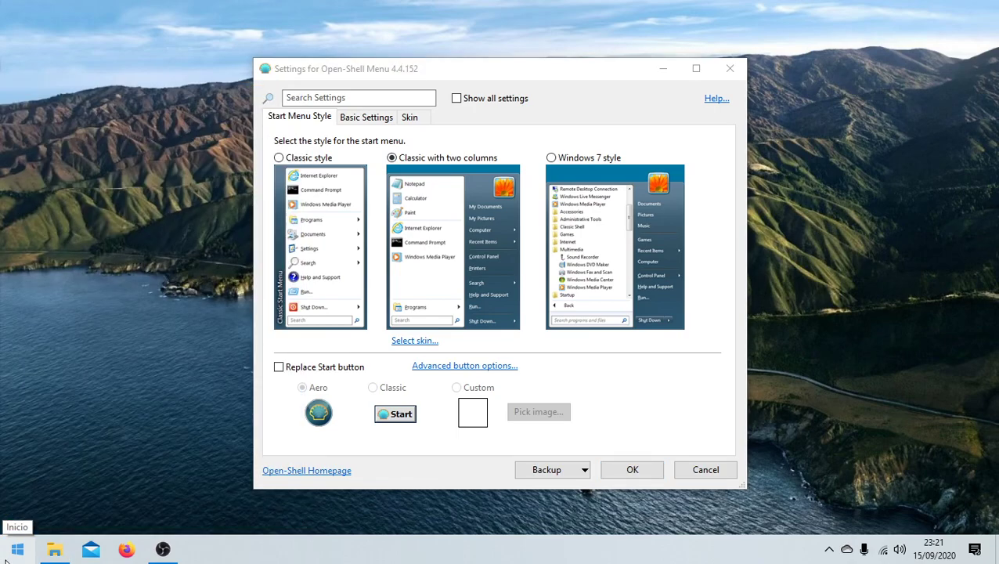
Set the menu to Windows 7 style, preview it and view the original Windows Start menu through its Menú Inicio (Windows) entry.
{"action": "left_click", "coordinate": [615, 159]}
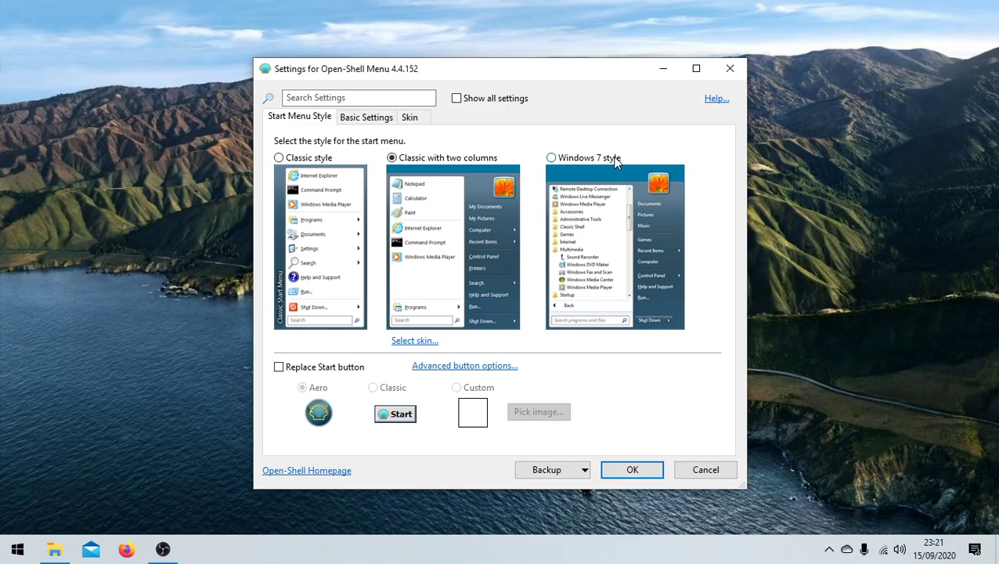
{"action": "left_click", "coordinate": [5, 556]}
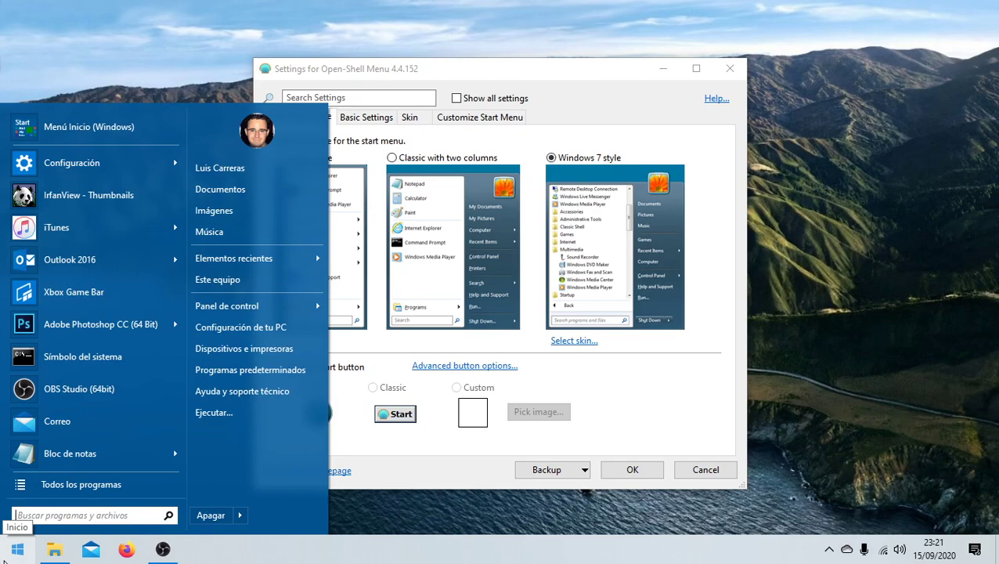
{"action": "left_click", "coordinate": [110, 129]}
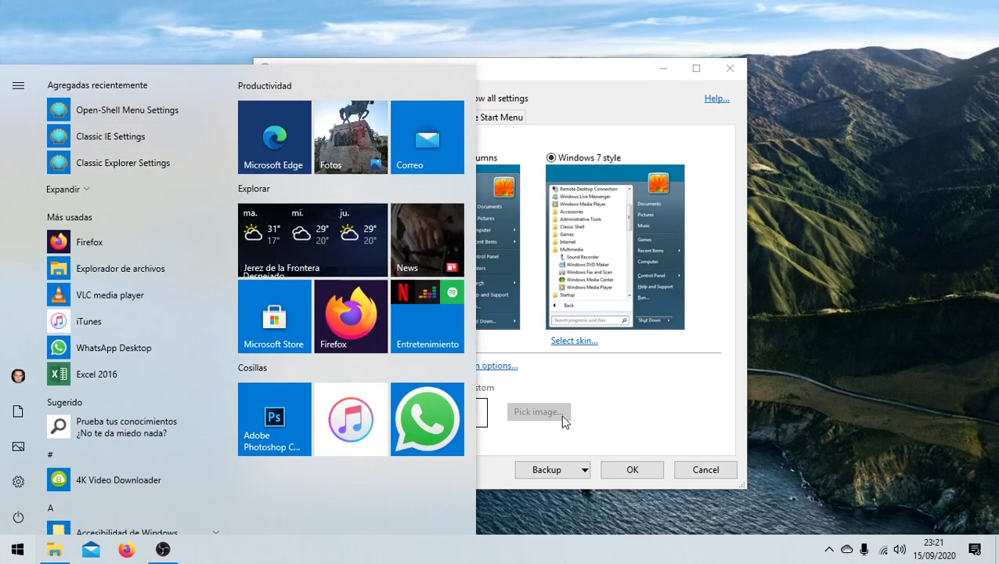
{"action": "left_click", "coordinate": [635, 398]}
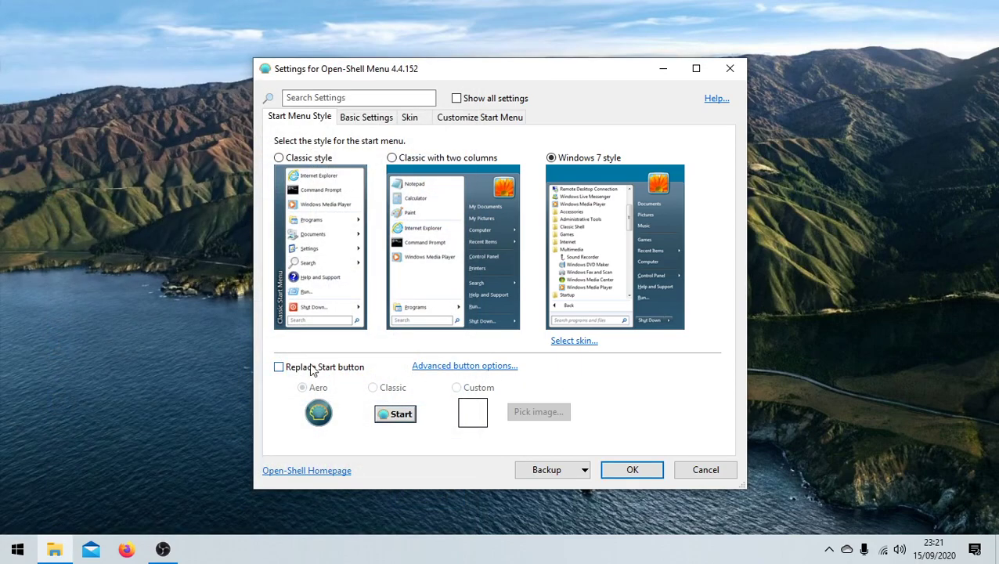
Try replacing the Start button with the Aero and Classic designs, then turn the replacement off.
{"action": "left_click", "coordinate": [328, 375]}
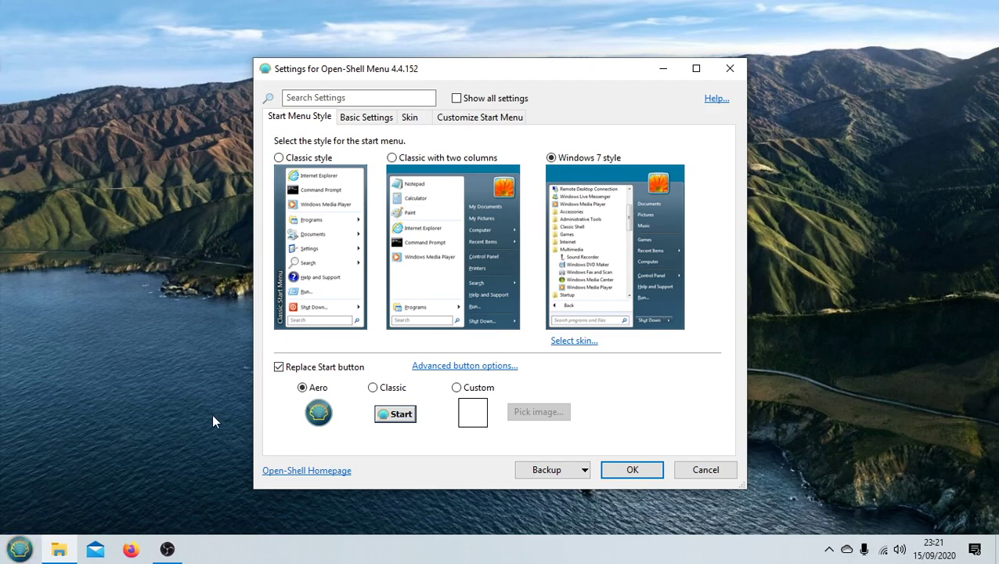
{"action": "left_click", "coordinate": [392, 389]}
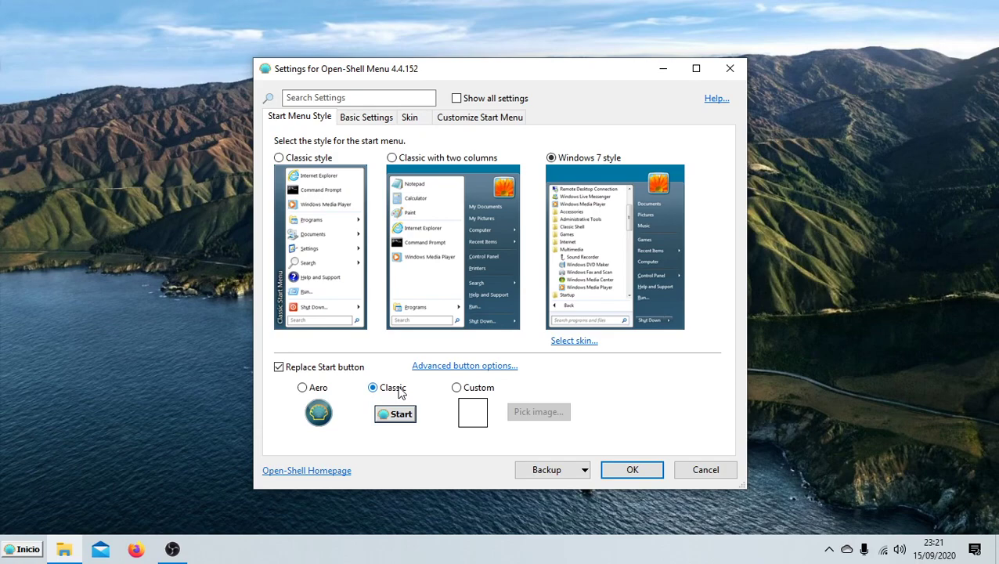
{"action": "left_click", "coordinate": [308, 371]}
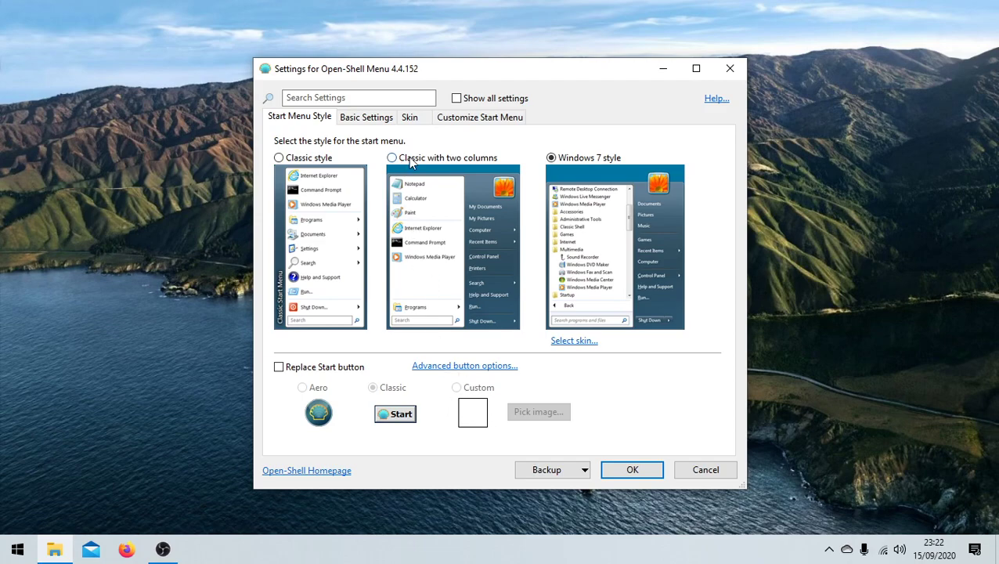
Review the basic settings for what clicks and the Windows key open, and test both the Windows and Open-Shell menus.
{"action": "left_click", "coordinate": [374, 123]}
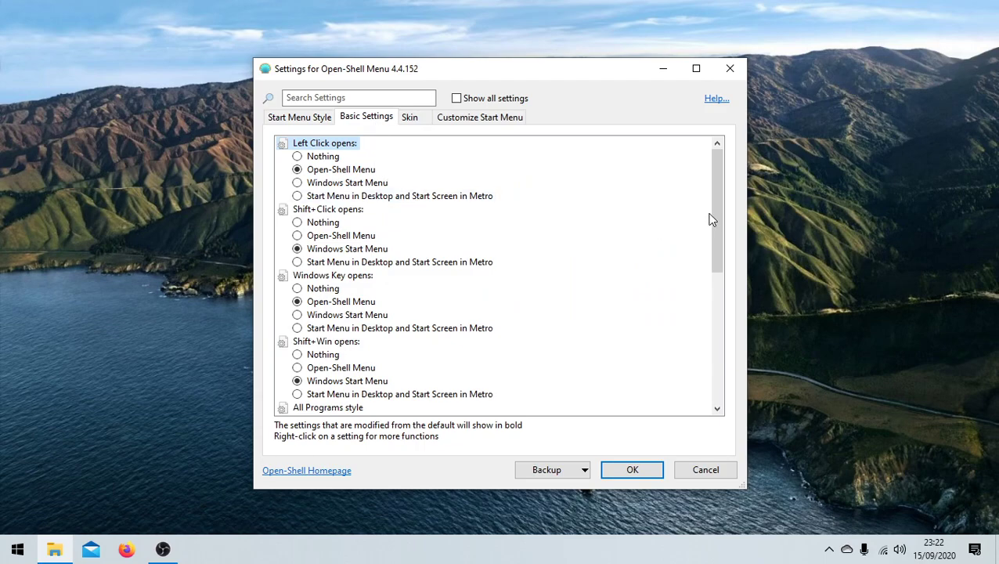
{"action": "mouse_move", "coordinate": [717, 205]}
{"action": "left_mouse_down"}
{"action": "mouse_move", "coordinate": [715, 350]}
{"action": "mouse_move", "coordinate": [712, 206]}
{"action": "left_mouse_up"}
{"action": "key", "text": "super"}
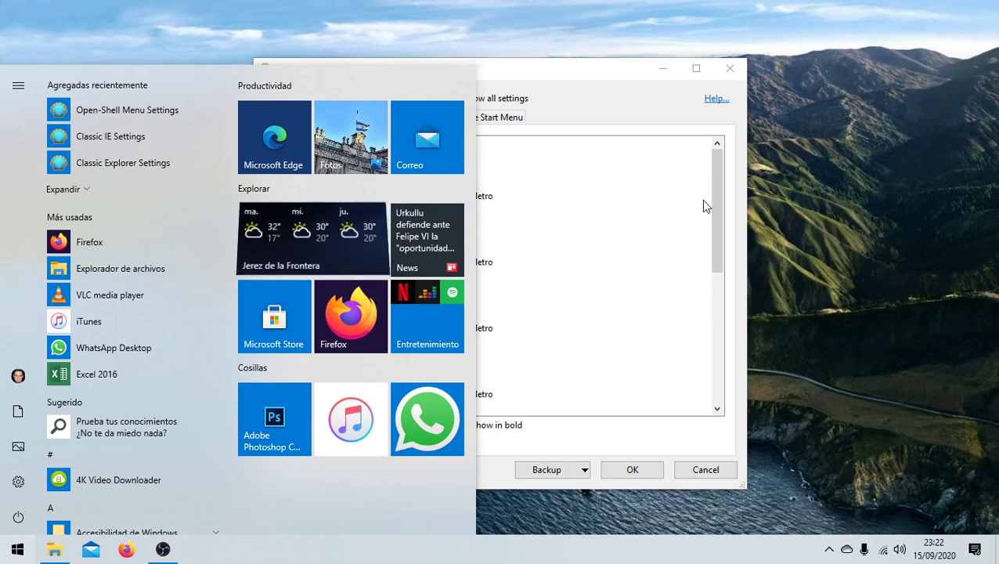
{"action": "key", "text": "Escape"}
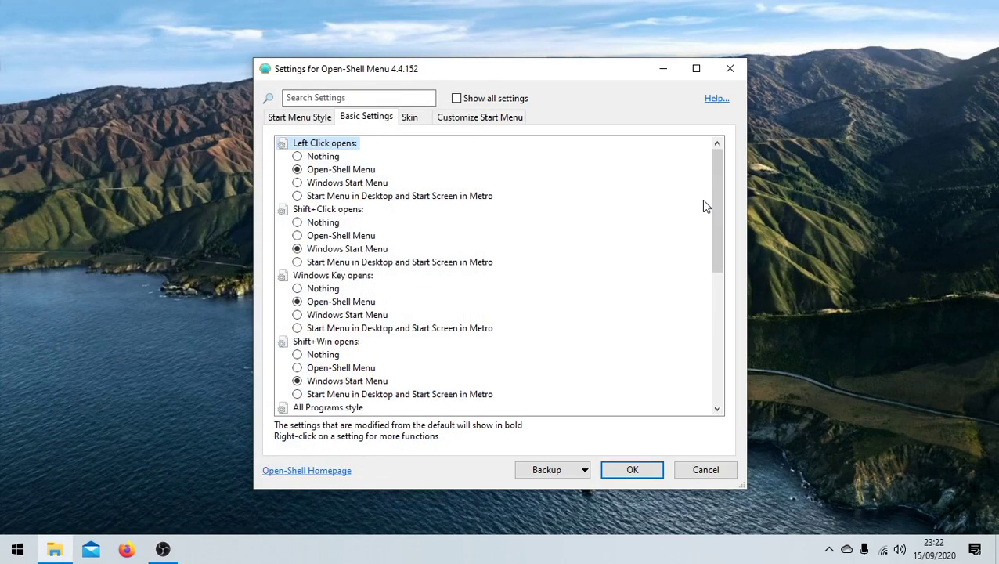
{"action": "key", "text": "super"}
{"action": "key", "text": "Escape"}
{"action": "left_click", "coordinate": [6, 555]}
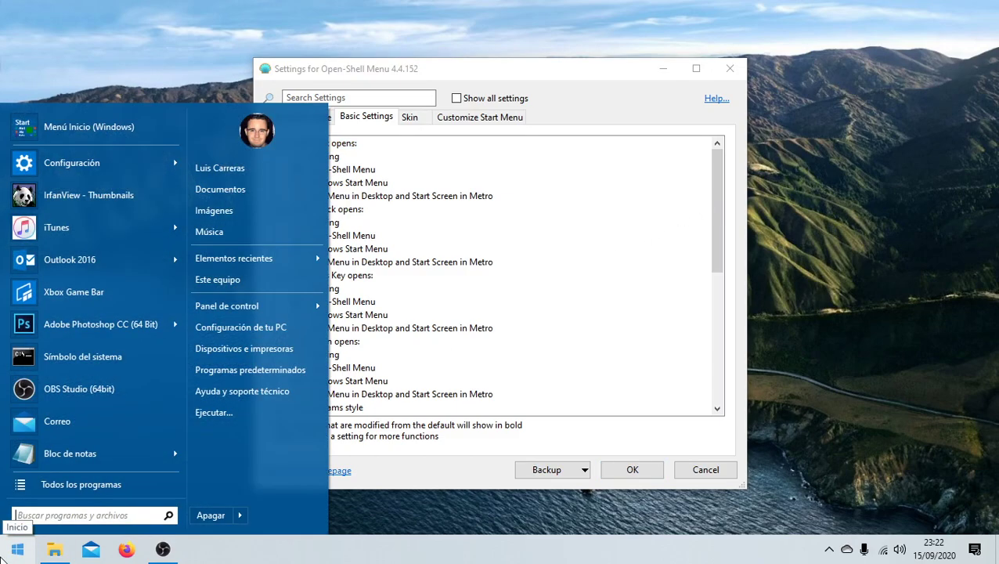
{"action": "left_click", "coordinate": [5, 555]}
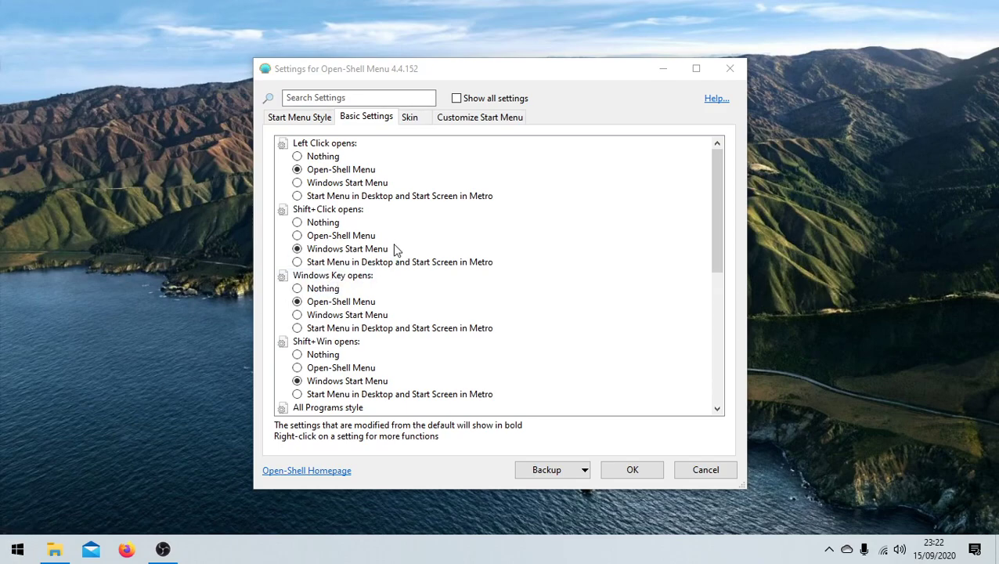
Try the Small icons option of the Metro skin, preview the Start menu and turn the option off again.
{"action": "left_click", "coordinate": [414, 117]}
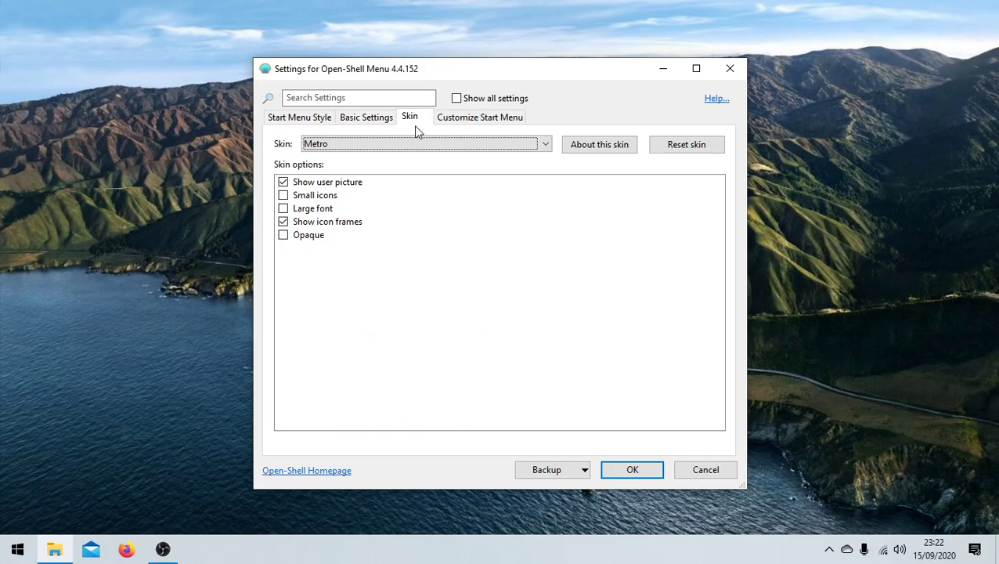
{"action": "left_click", "coordinate": [324, 200]}
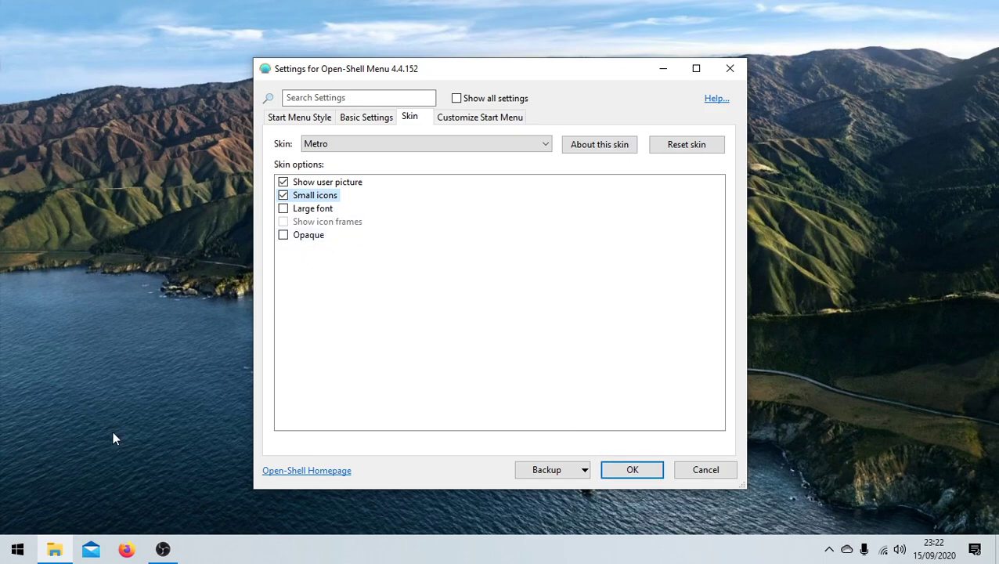
{"action": "left_click", "coordinate": [8, 550]}
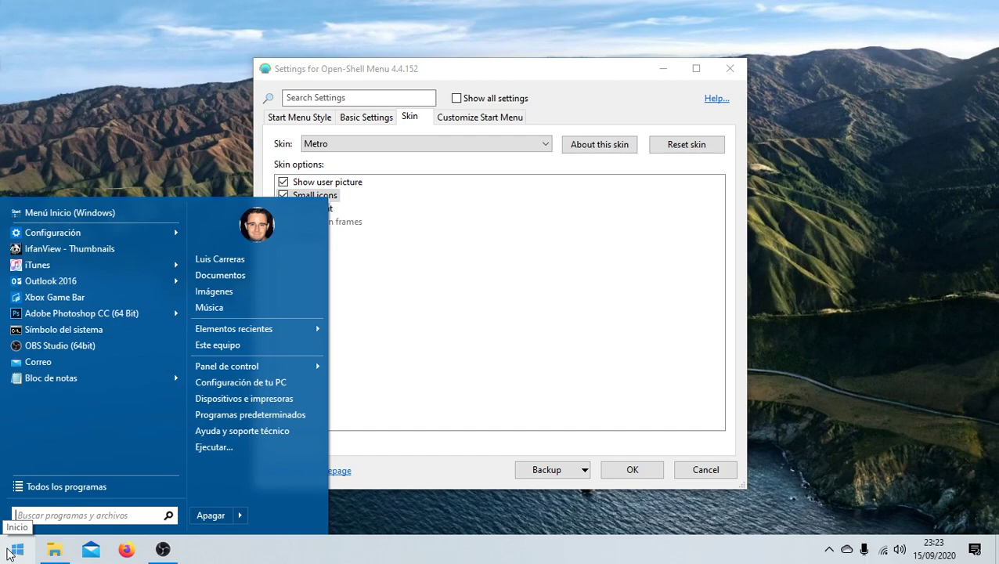
{"action": "left_click", "coordinate": [8, 551]}
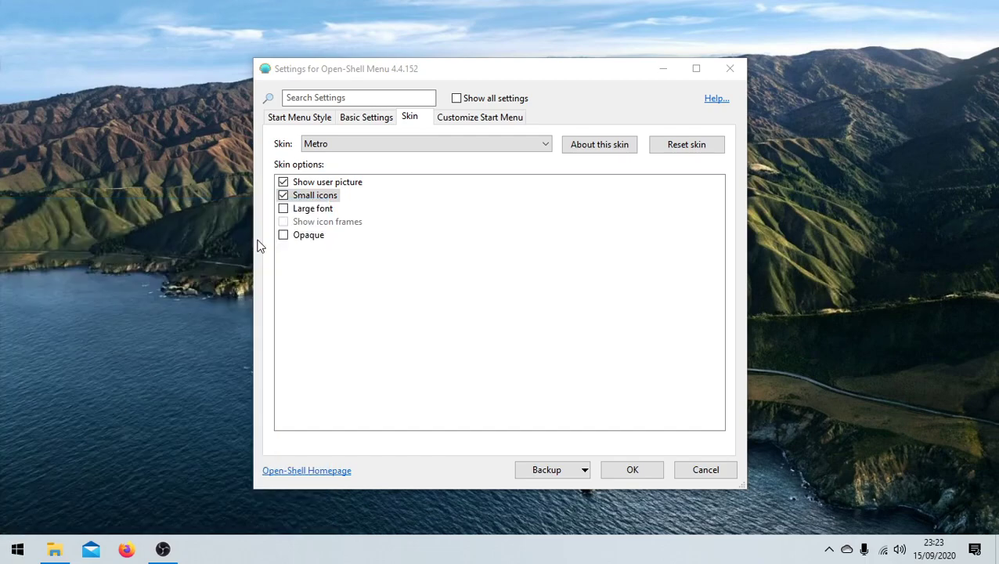
{"action": "left_click", "coordinate": [304, 195]}
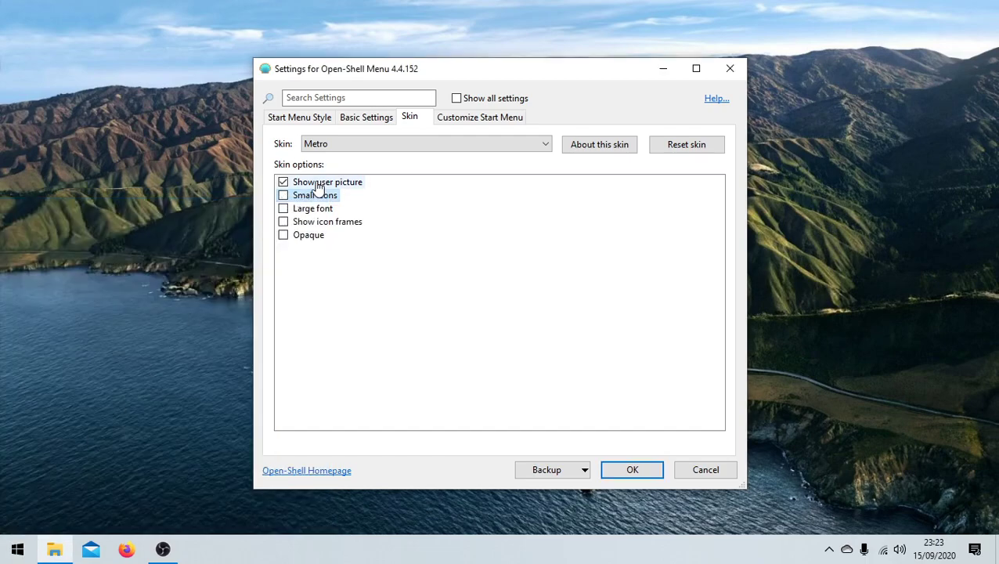
Switch the Start menu skin to Metallic and preview it.
{"action": "left_click", "coordinate": [368, 145]}
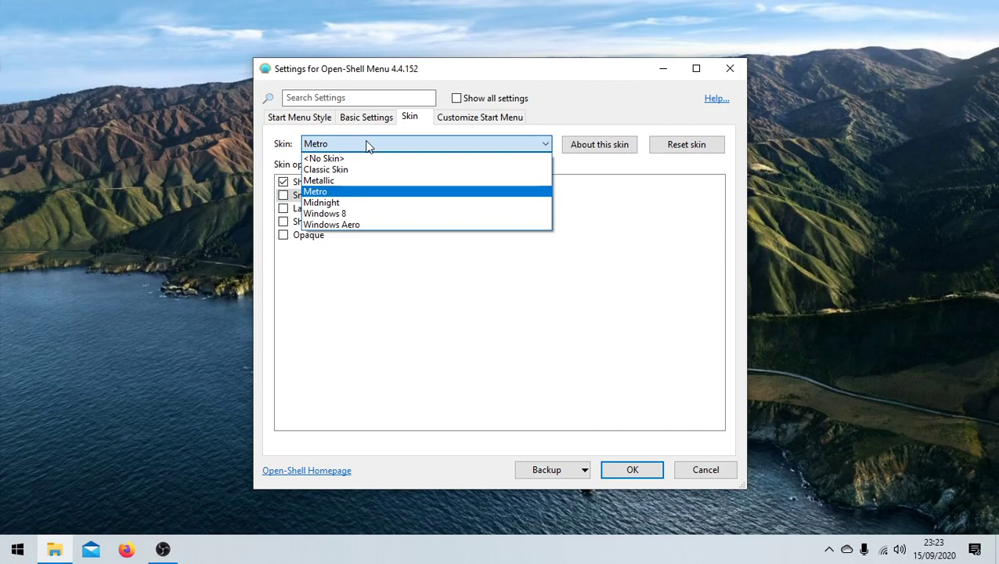
{"action": "left_click", "coordinate": [345, 181]}
{"action": "left_click", "coordinate": [6, 556]}
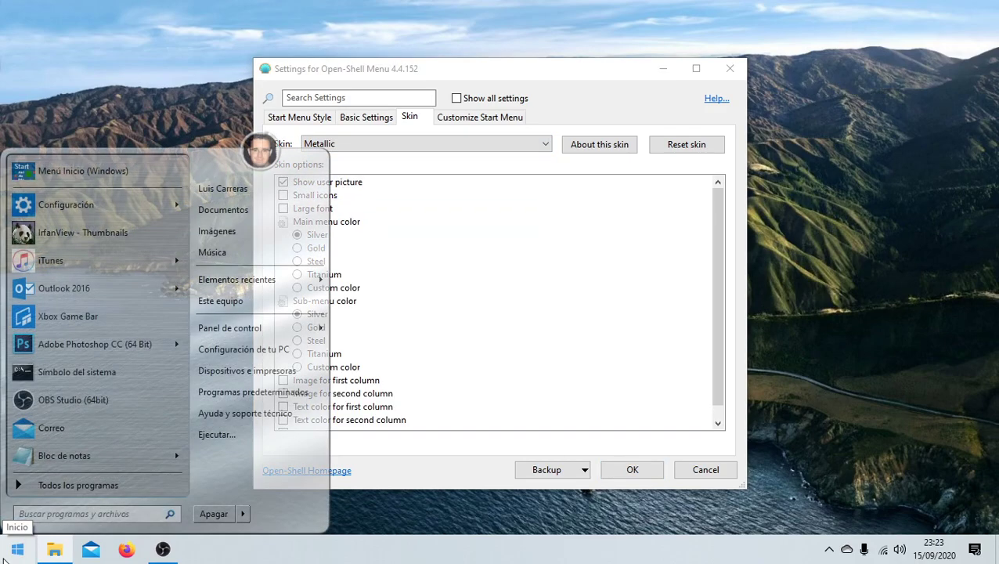
{"action": "left_click", "coordinate": [8, 556]}
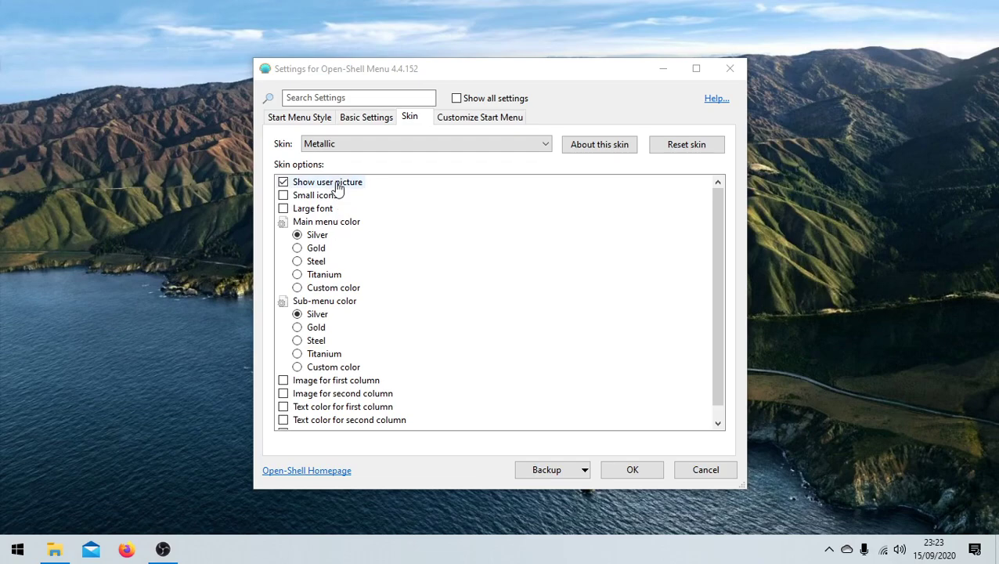
Switch the Start menu skin back to Metro and preview it.
{"action": "left_click", "coordinate": [346, 144]}
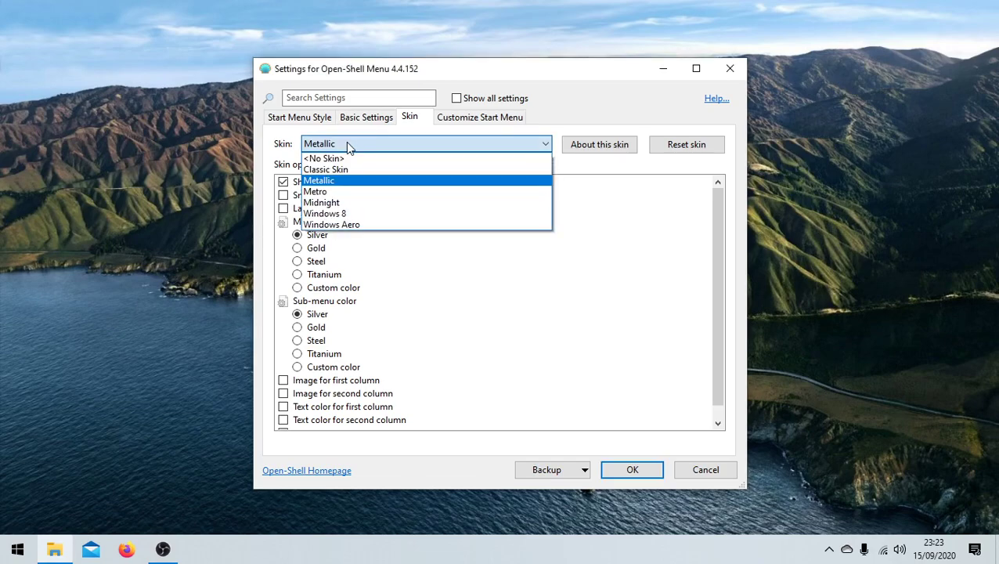
{"action": "left_click", "coordinate": [335, 192]}
{"action": "left_click", "coordinate": [18, 551]}
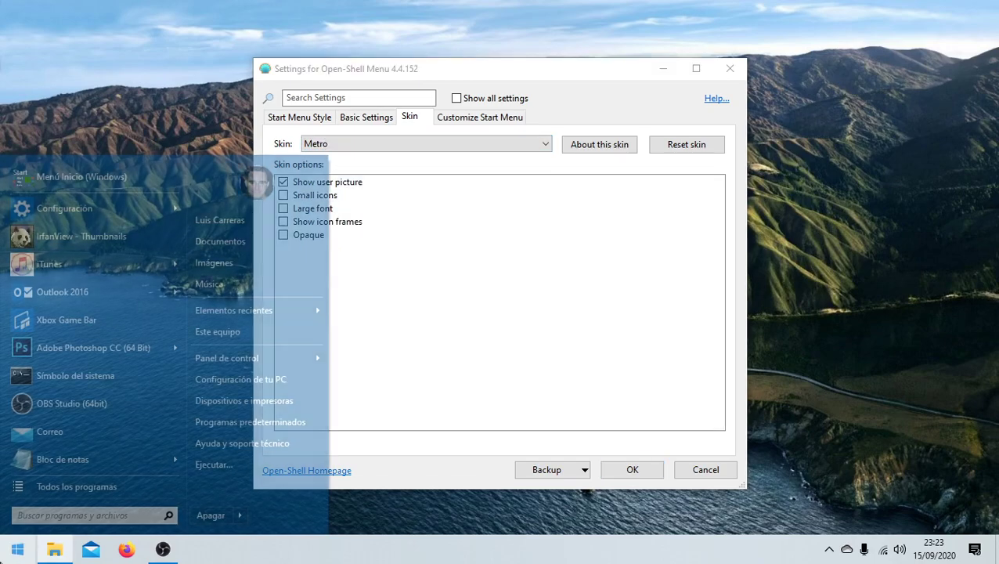
{"action": "left_click", "coordinate": [17, 551]}
Apply the Classic Skin to the Start menu and preview it.
{"action": "left_click", "coordinate": [351, 149]}
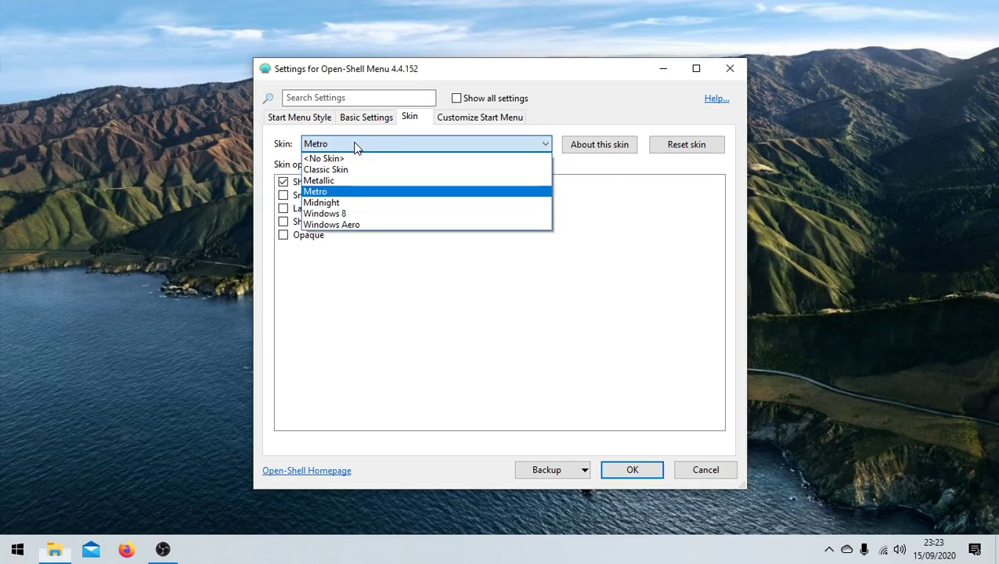
{"action": "left_click", "coordinate": [339, 168]}
{"action": "left_click", "coordinate": [17, 550]}
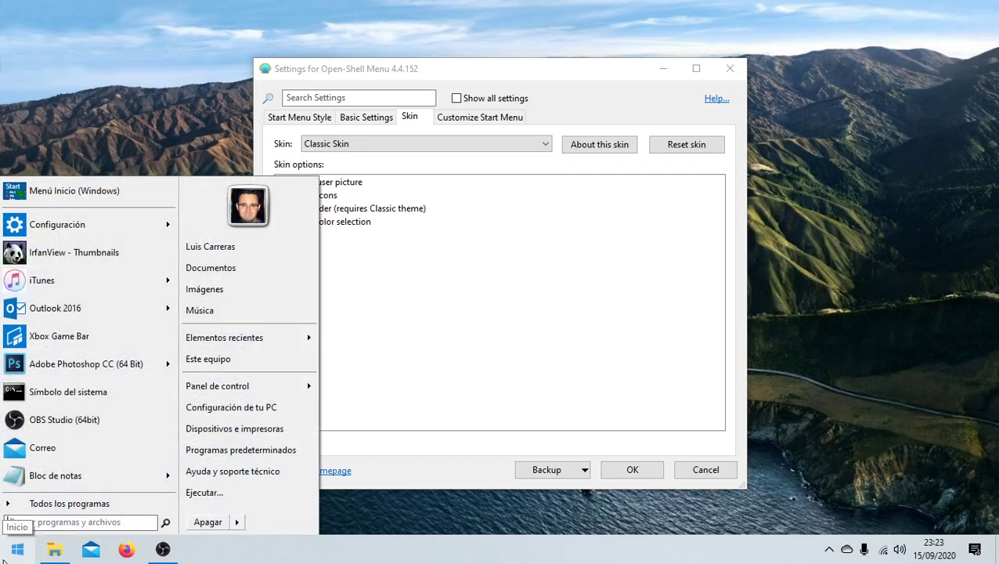
{"action": "left_click", "coordinate": [4, 557]}
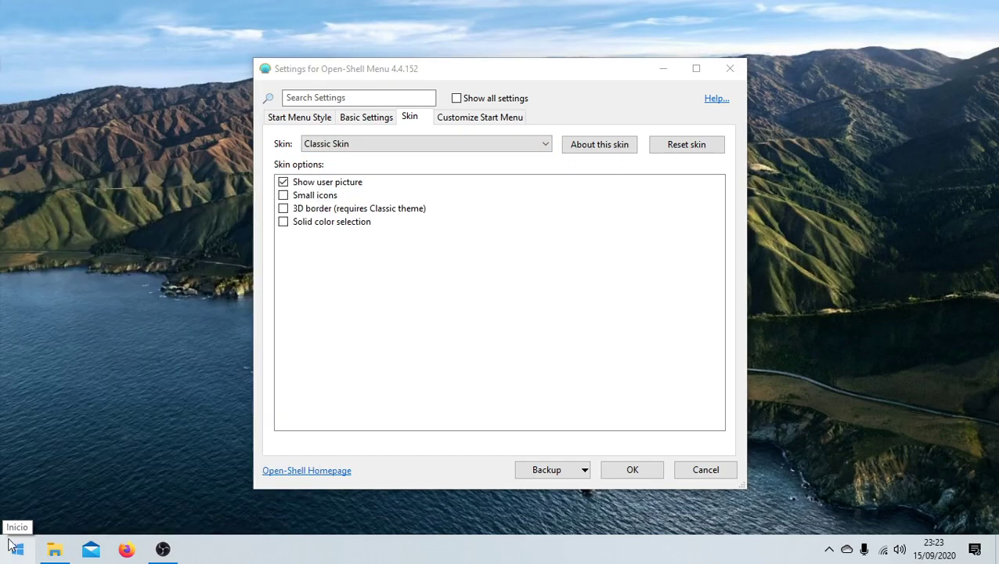
Apply the Midnight skin to the Start menu and preview the result.
{"action": "left_click", "coordinate": [375, 149]}
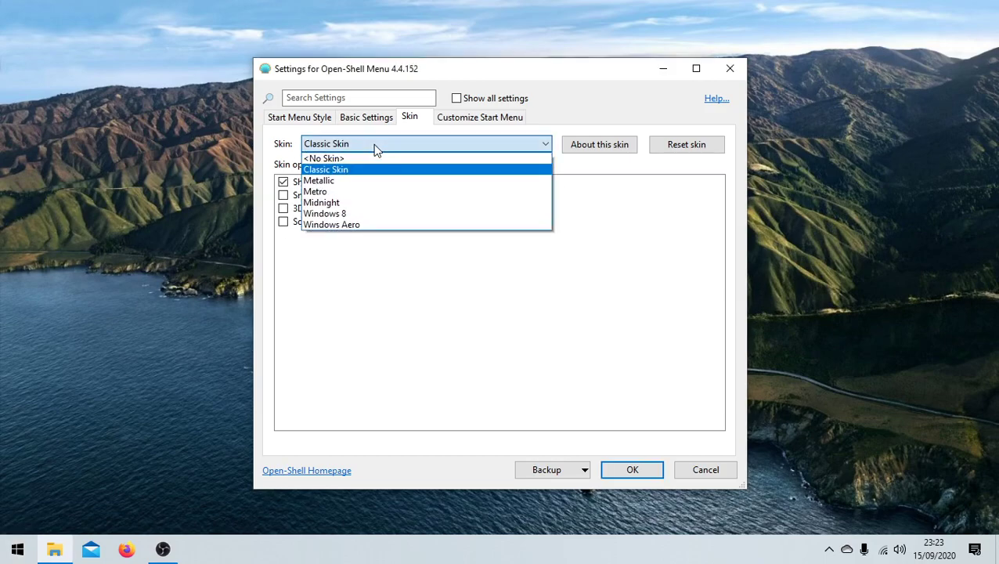
{"action": "left_click", "coordinate": [321, 202]}
{"action": "left_click", "coordinate": [17, 550]}
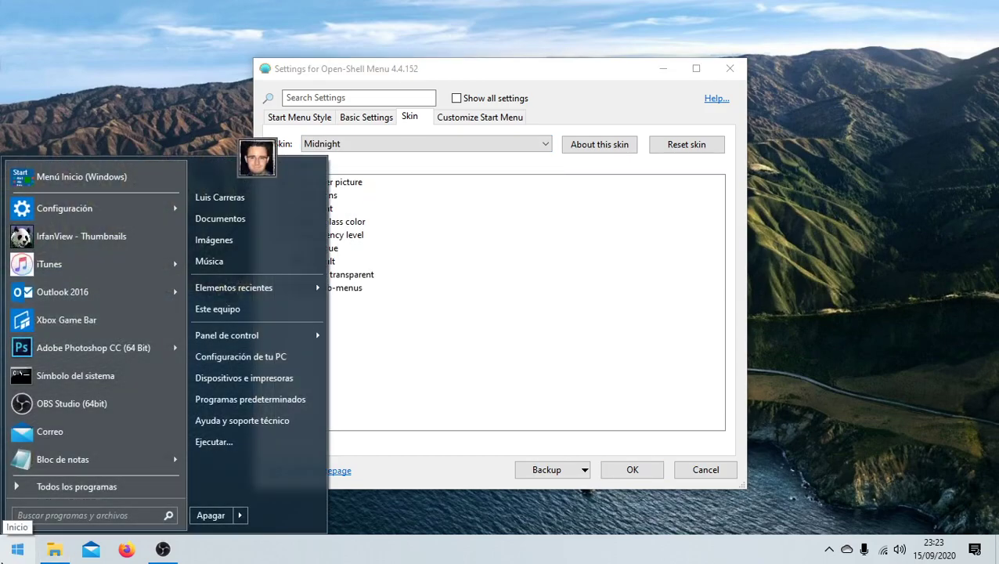
{"action": "left_click", "coordinate": [17, 549]}
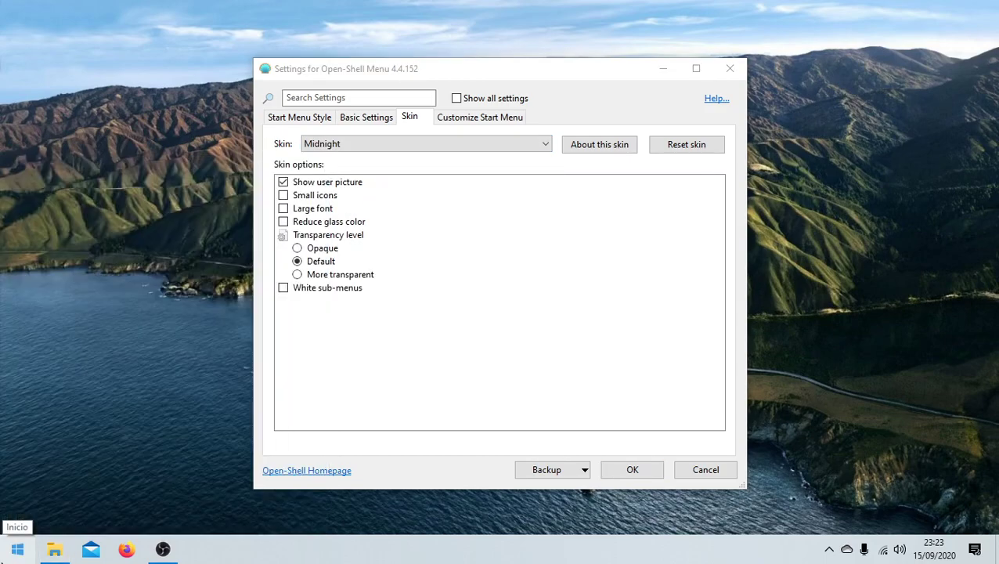
Apply the Windows 8 skin to the Start menu and preview it.
{"action": "left_click", "coordinate": [372, 147]}
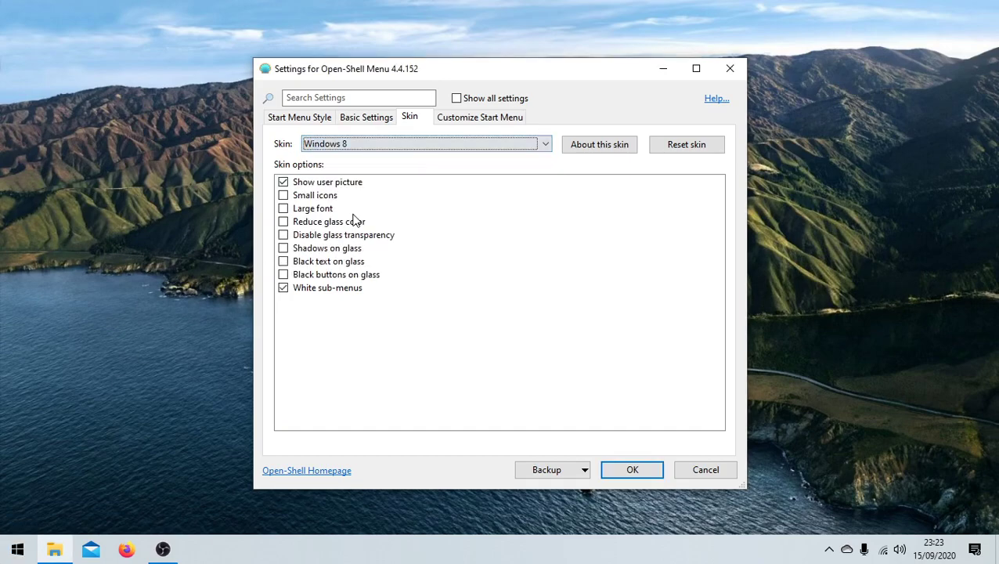
{"action": "left_click", "coordinate": [6, 557]}
{"action": "left_click", "coordinate": [5, 556]}
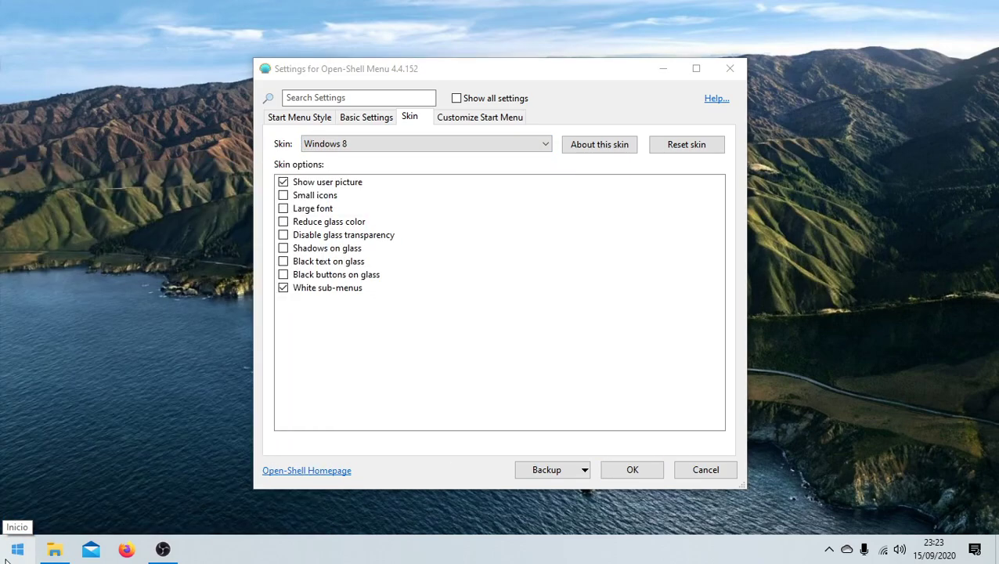
Apply the Windows Aero skin to the Start menu and preview the result.
{"action": "left_click", "coordinate": [394, 148]}
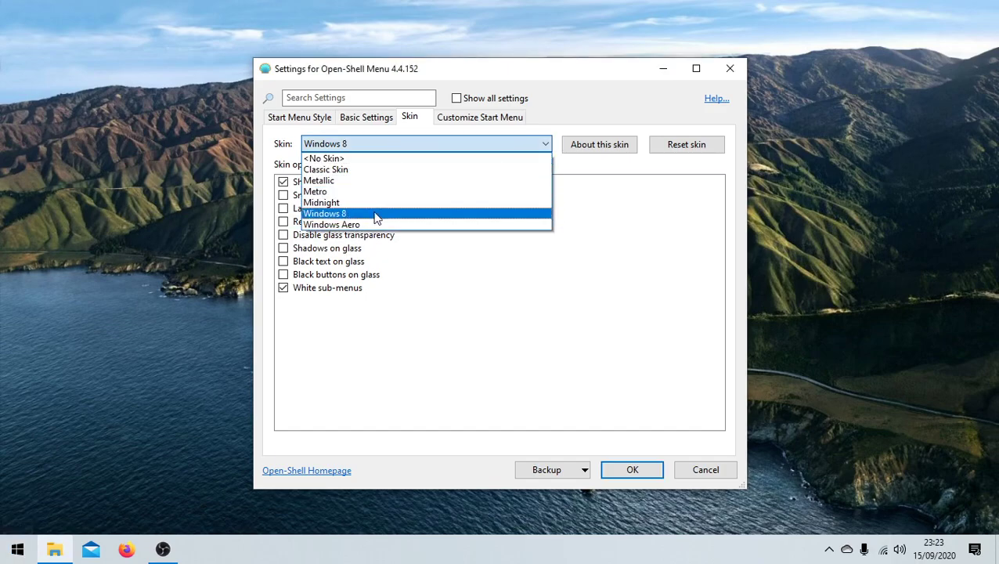
{"action": "left_click", "coordinate": [373, 225]}
{"action": "left_click", "coordinate": [3, 554]}
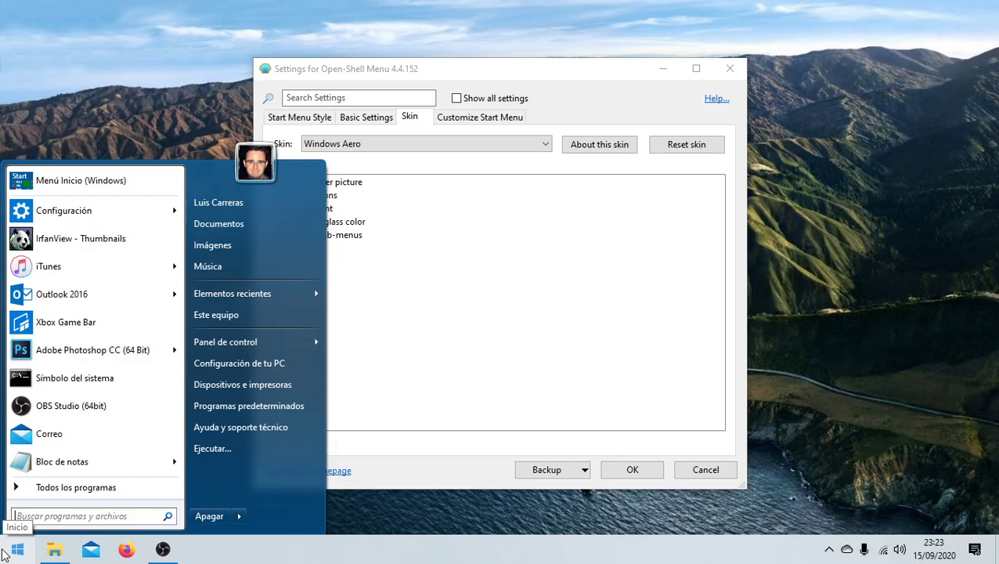
{"action": "left_click", "coordinate": [4, 555]}
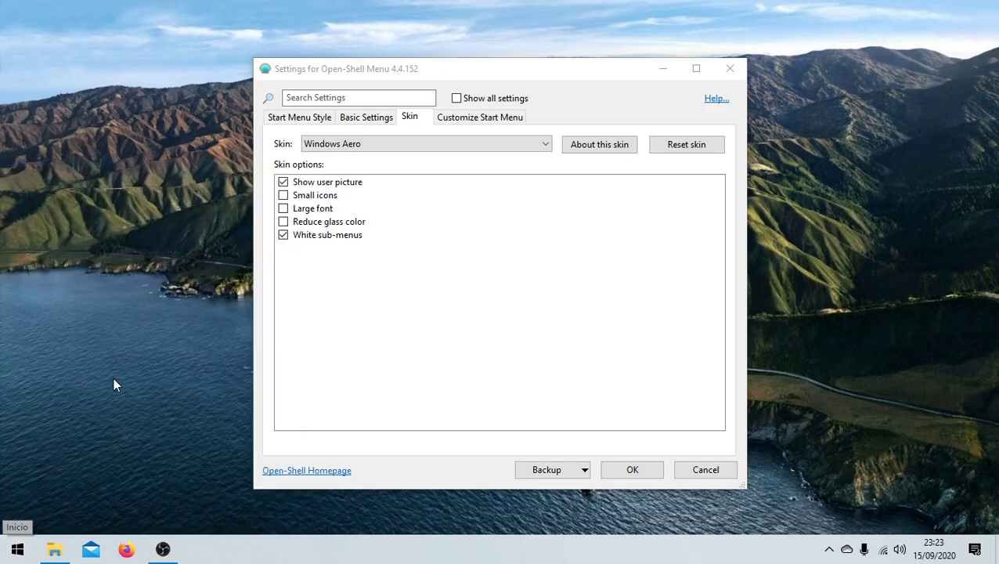
Review the list of customizable Start menu items and how each one is displayed.
{"action": "left_click", "coordinate": [499, 124]}
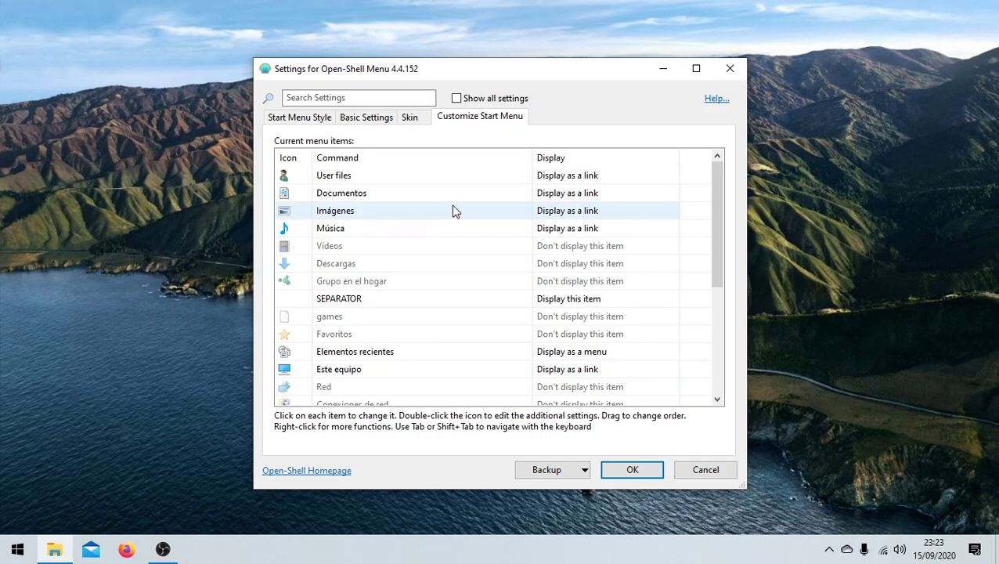
{"action": "scroll", "coordinate": [454, 211], "scroll_direction": "down", "scroll_amount": 4}
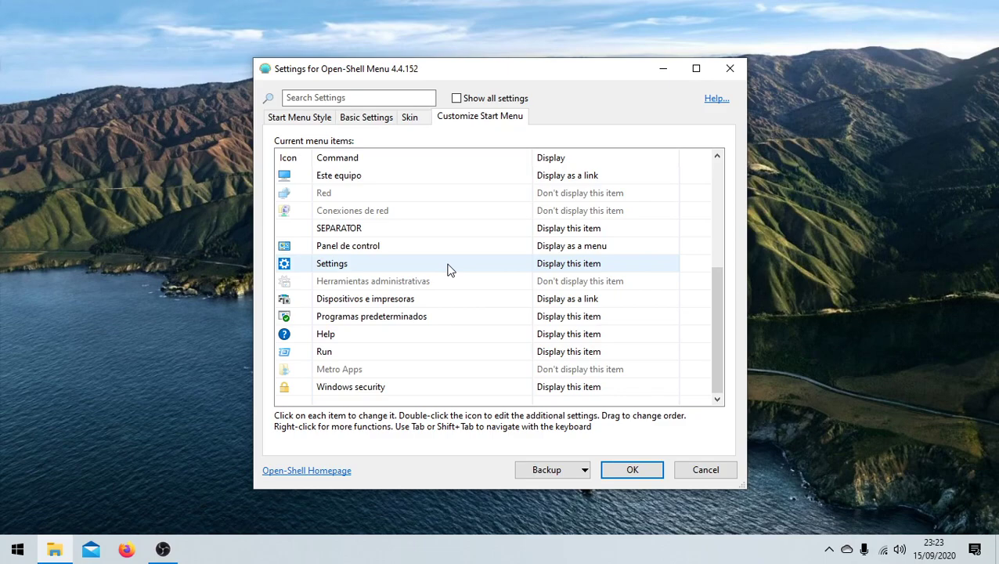
{"action": "scroll", "coordinate": [449, 269], "scroll_direction": "up", "scroll_amount": 1}
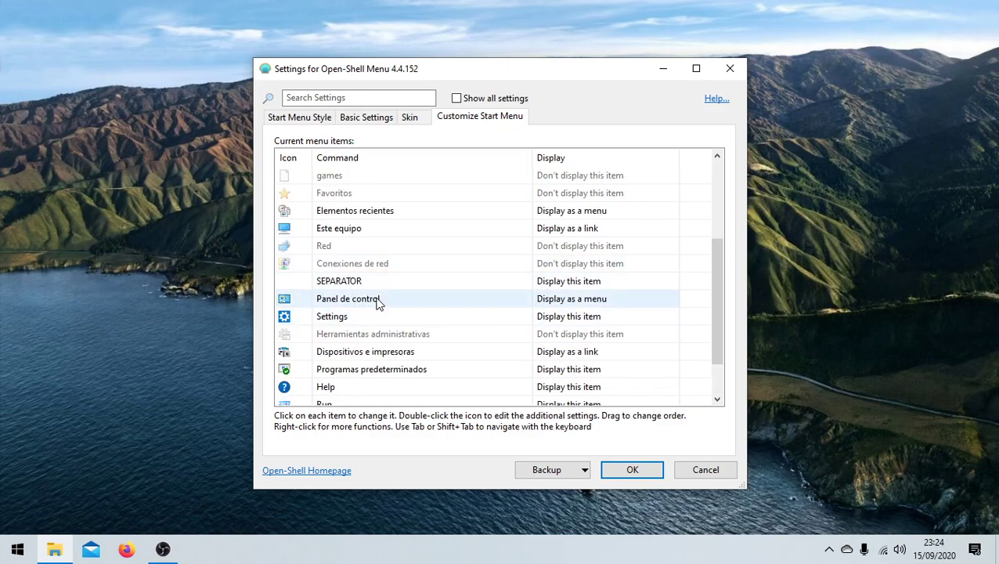
{"action": "scroll", "coordinate": [384, 291], "scroll_direction": "up", "scroll_amount": 3}
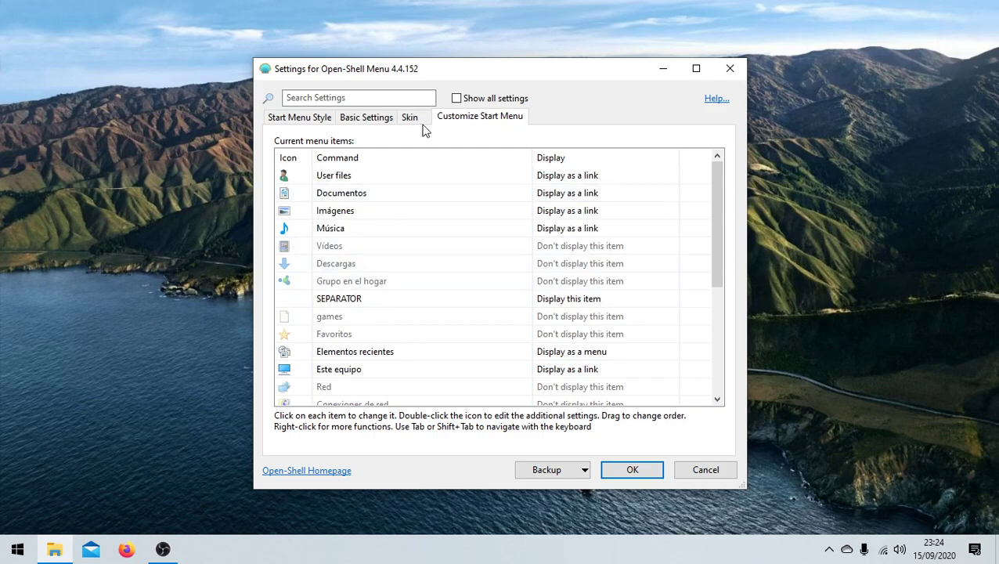
Enable the display of all settings and review the controls, main menu, general behavior, search box, menu look and skin options.
{"action": "left_click", "coordinate": [305, 118]}
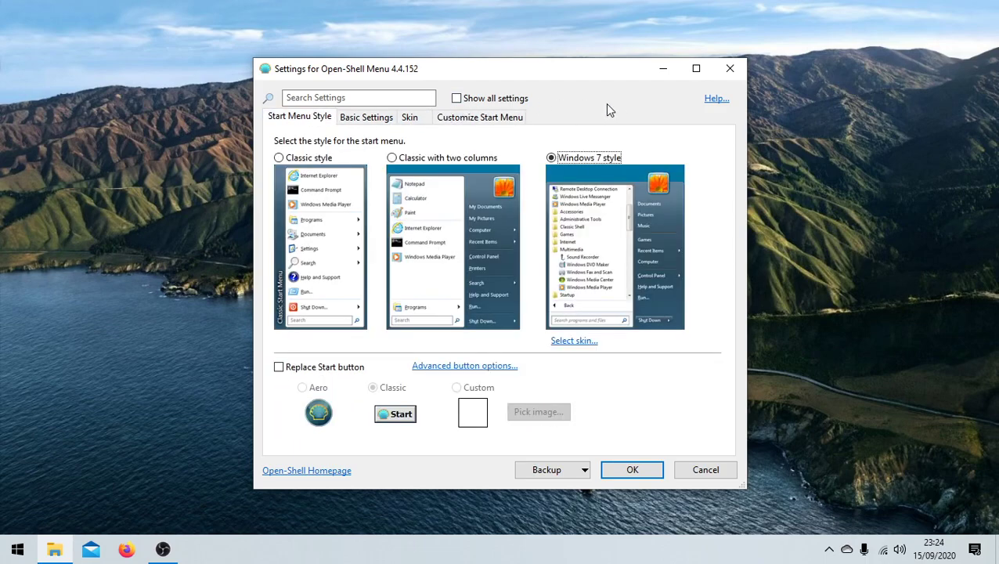
{"action": "left_click", "coordinate": [479, 102]}
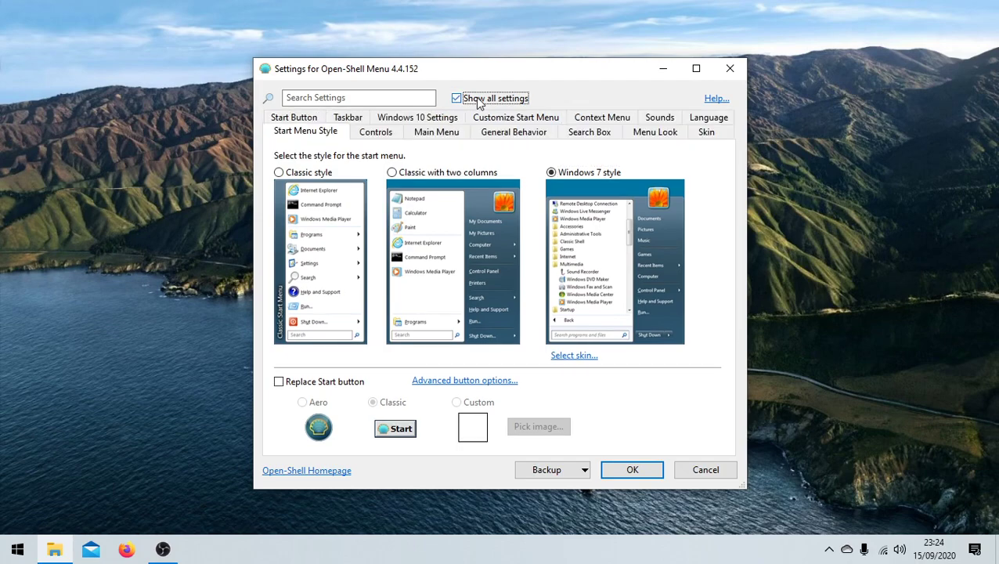
{"action": "left_click", "coordinate": [377, 133]}
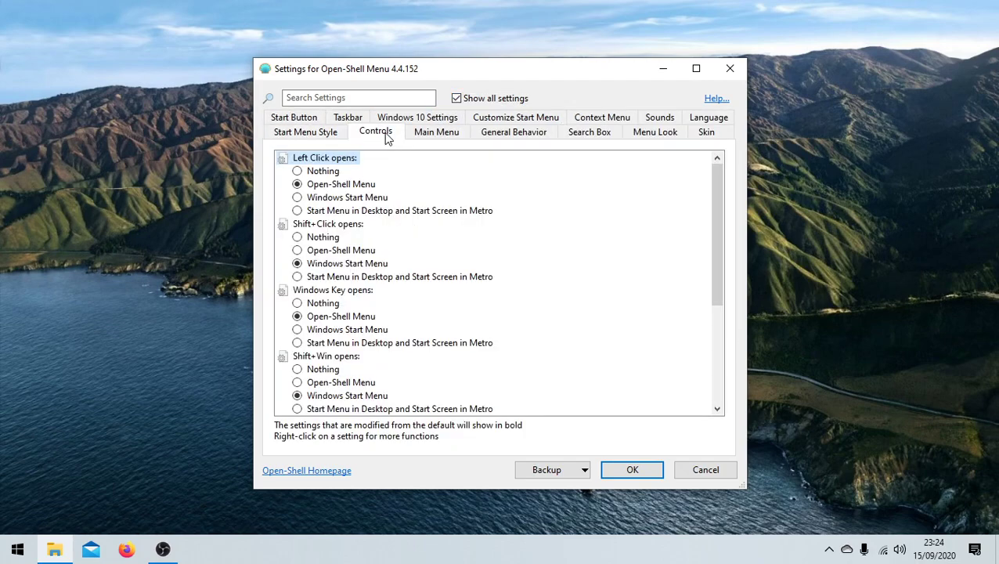
{"action": "left_click", "coordinate": [421, 135]}
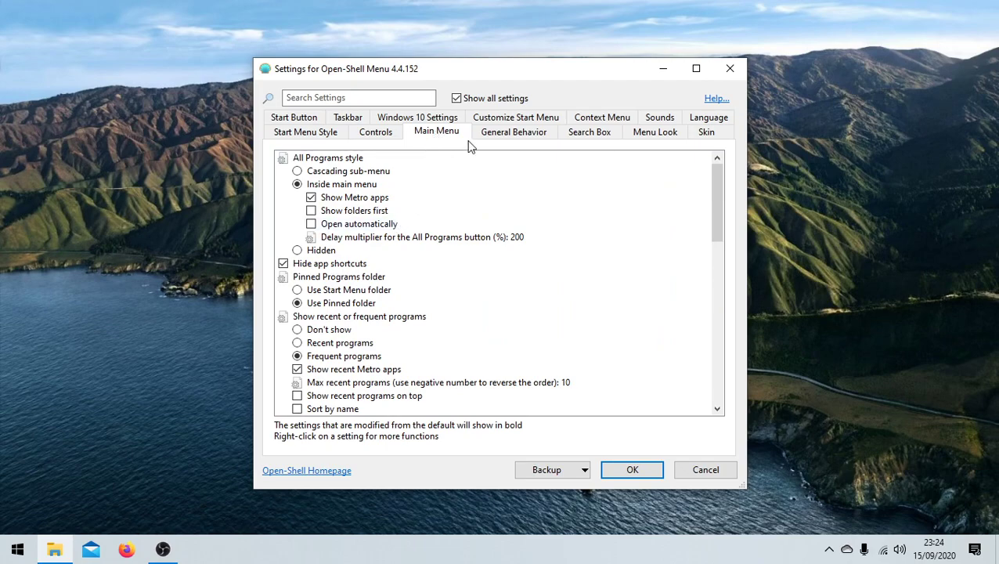
{"action": "left_click", "coordinate": [509, 134]}
{"action": "left_click", "coordinate": [593, 133]}
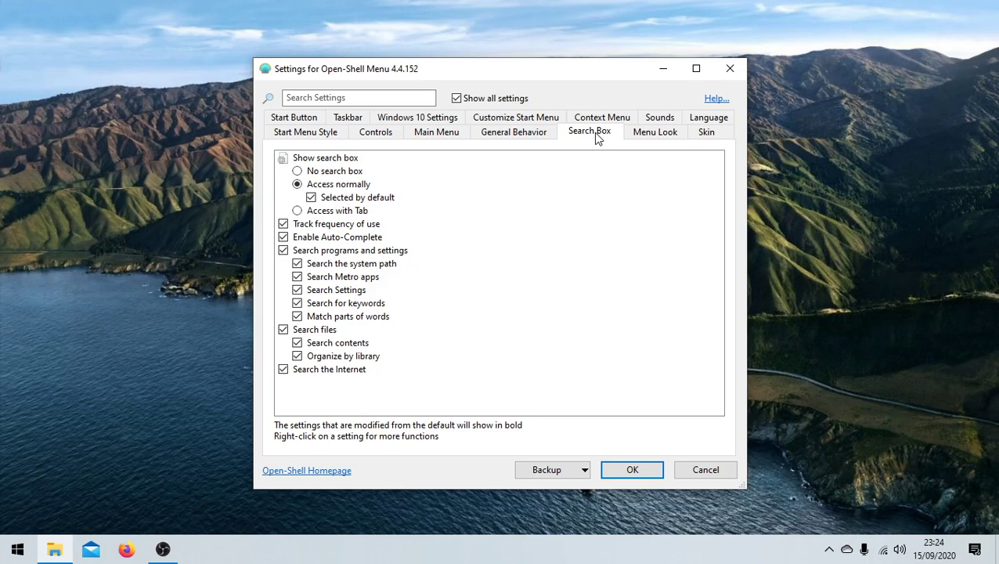
{"action": "left_click", "coordinate": [651, 133]}
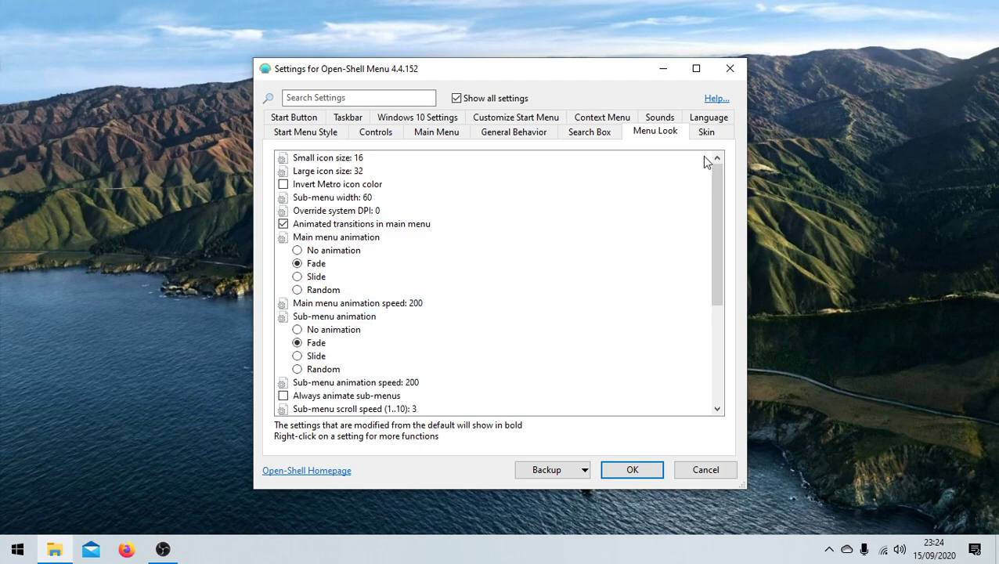
{"action": "left_click", "coordinate": [708, 133]}
Set the user interface language to es-ES - Español (España, internacional).
{"action": "left_click", "coordinate": [710, 118]}
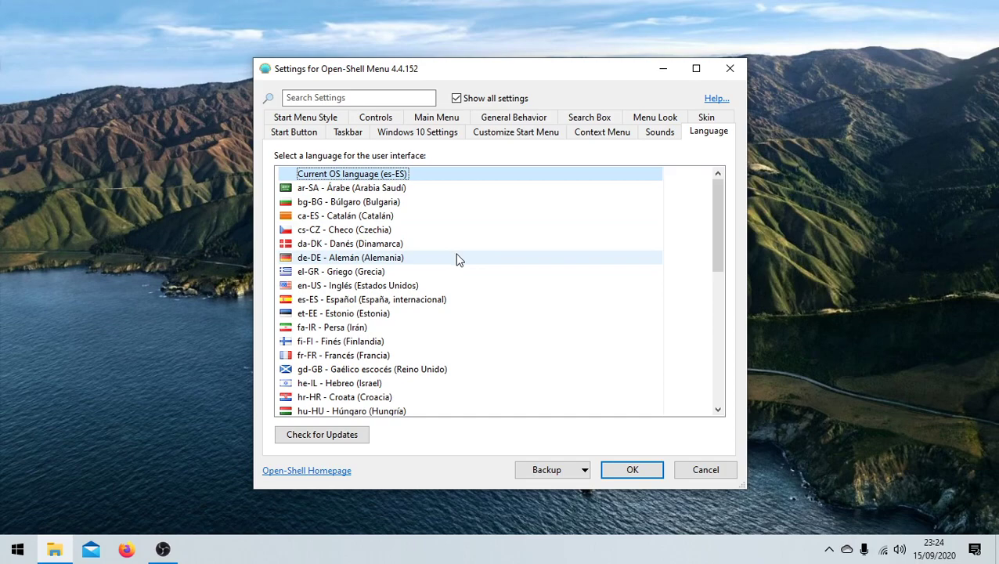
{"action": "scroll", "coordinate": [450, 259], "scroll_direction": "down", "scroll_amount": 1}
{"action": "left_click", "coordinate": [362, 259]}
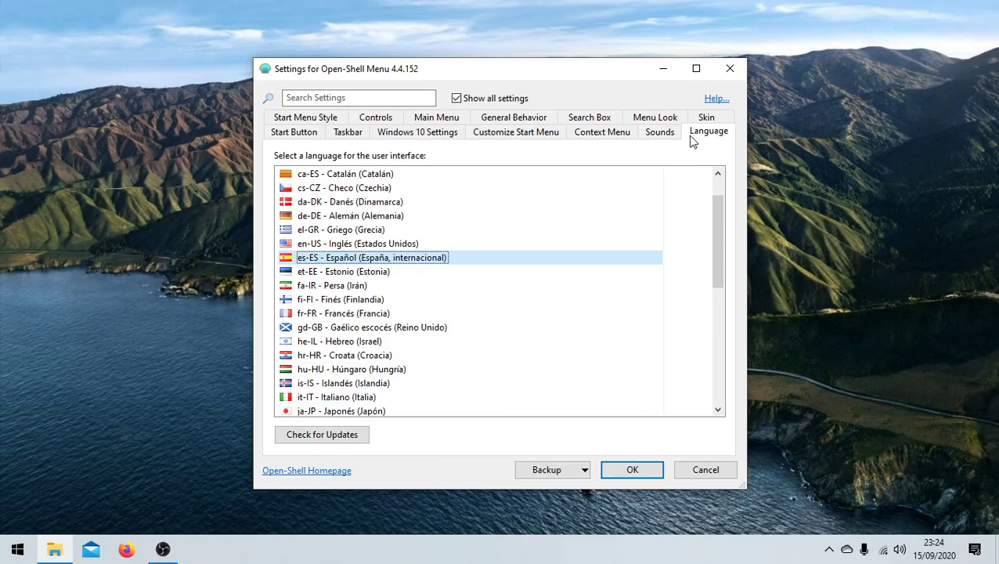
Review the sound, context menu, Start menu item and Windows 10 settings.
{"action": "left_click", "coordinate": [660, 133]}
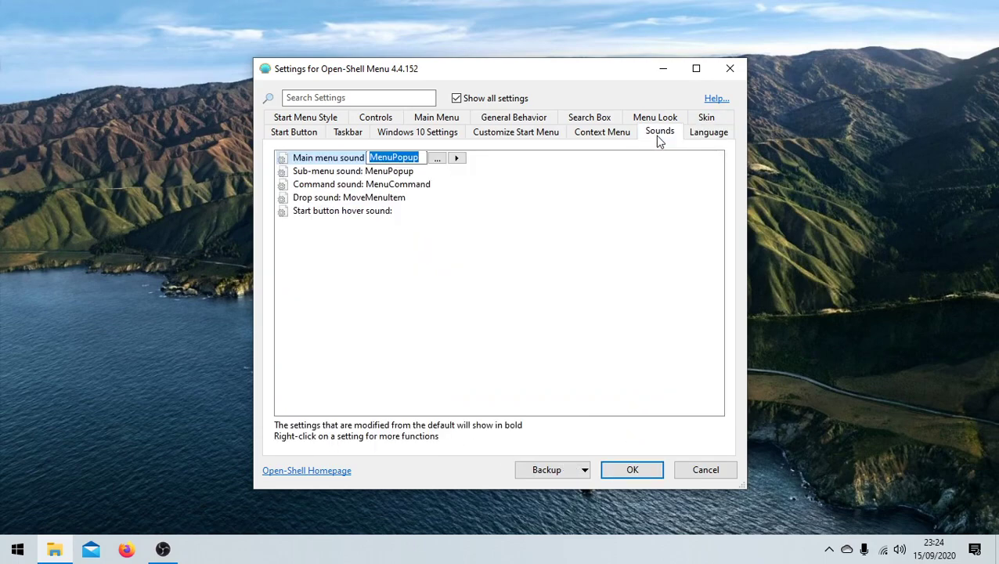
{"action": "left_click", "coordinate": [600, 133]}
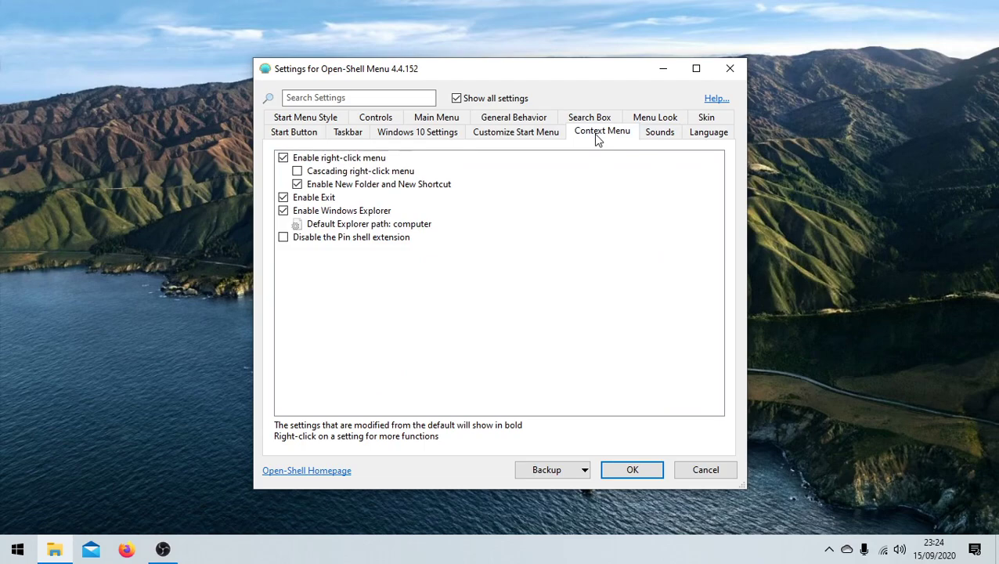
{"action": "left_click", "coordinate": [531, 134]}
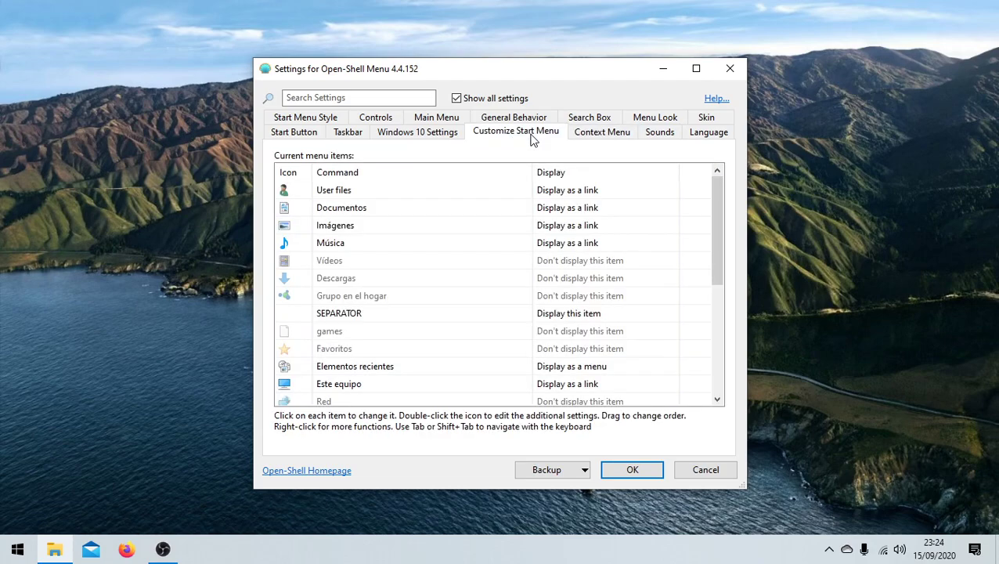
{"action": "left_click", "coordinate": [456, 135]}
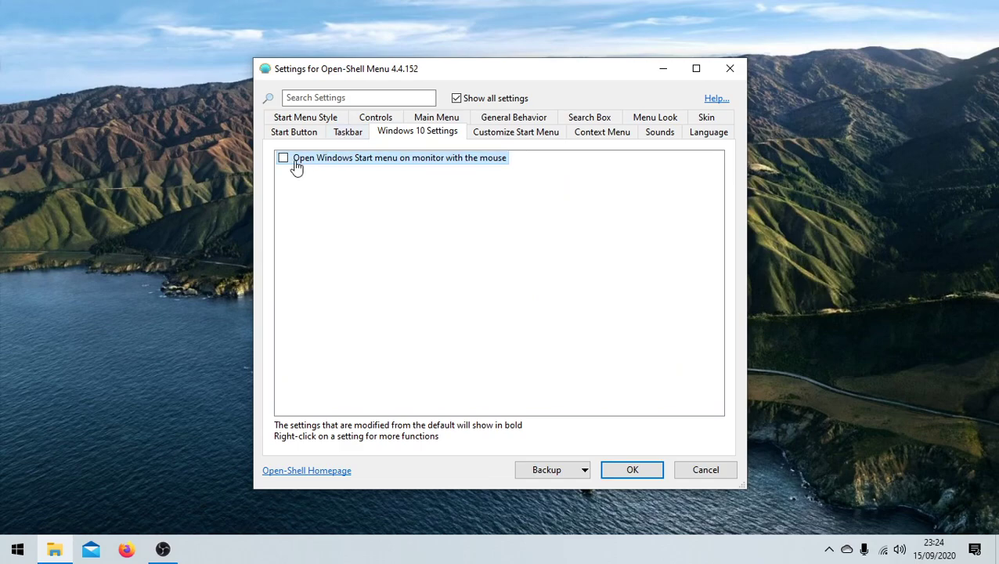
Enable taskbar customization and set the taskbar opacity to 45.
{"action": "left_click", "coordinate": [347, 132]}
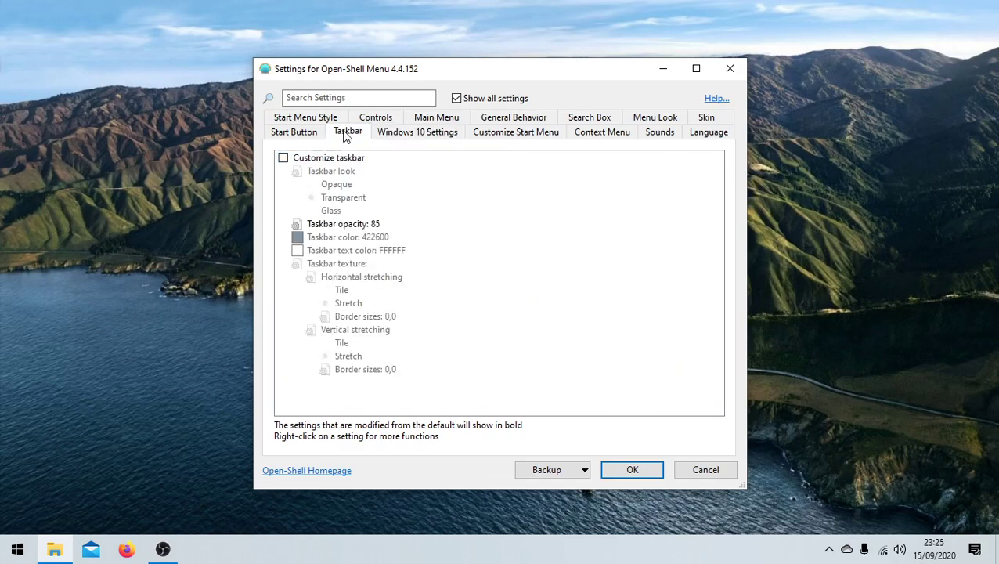
{"action": "left_click", "coordinate": [284, 159]}
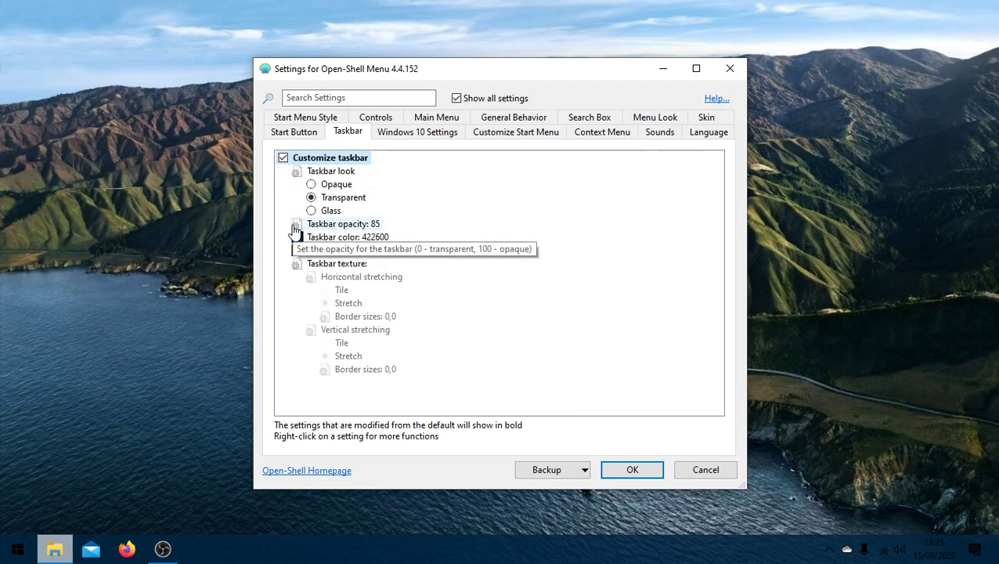
{"action": "left_click", "coordinate": [345, 225]}
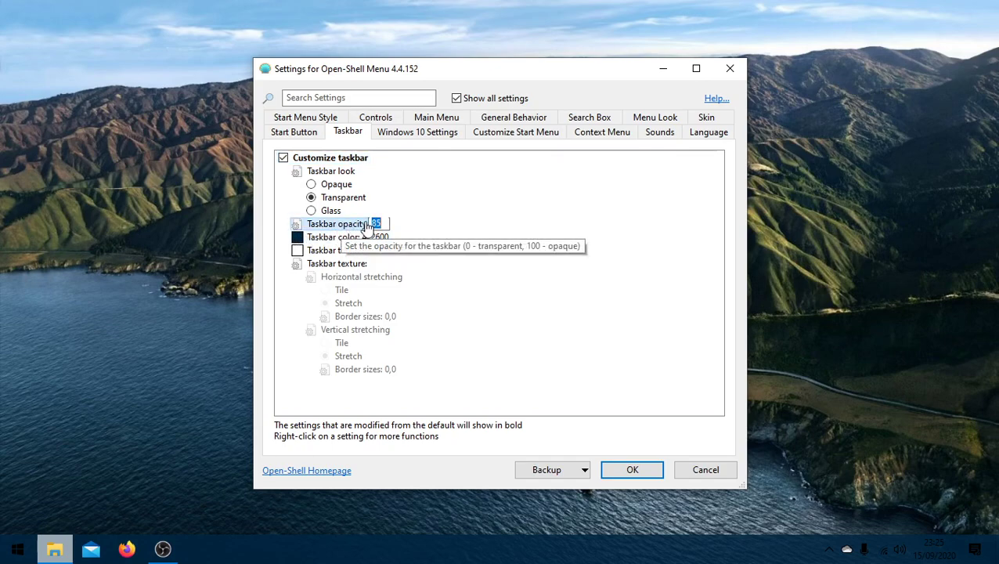
{"action": "type", "text": "45"}
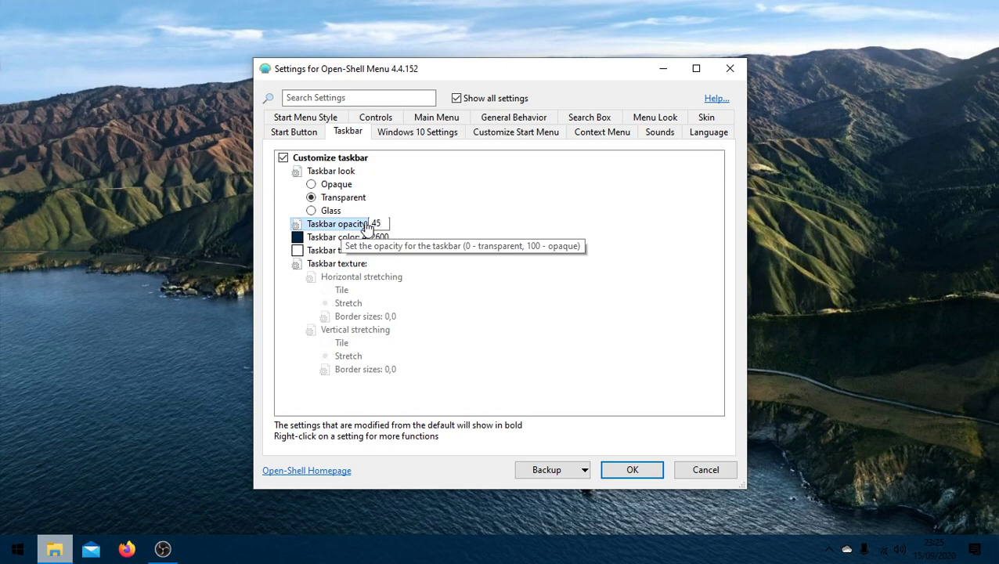
{"action": "key", "text": "Return"}
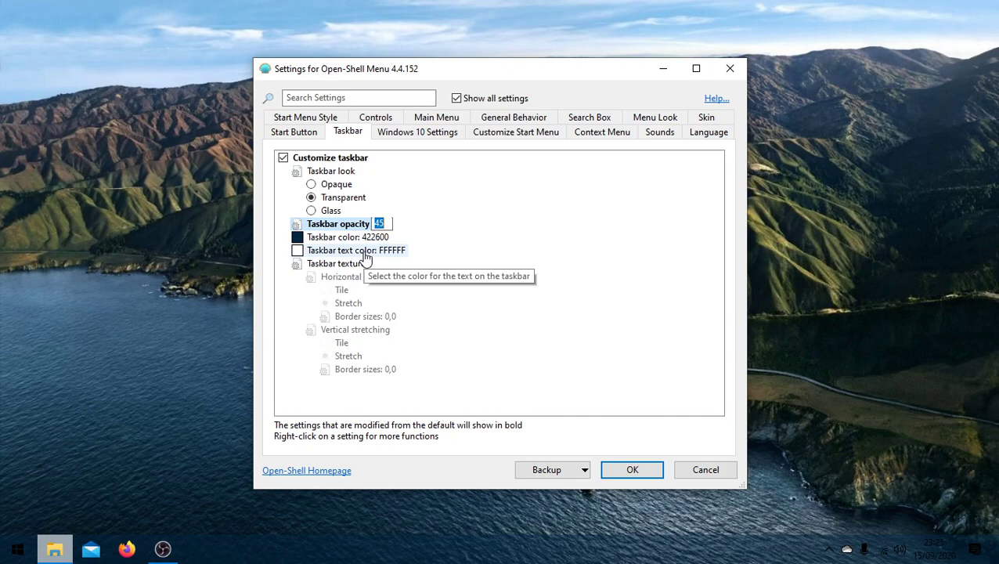
Set the taskbar opacity to 78 and the taskbar look to Glass.
{"action": "type", "text": "78"}
{"action": "key", "text": "Return"}
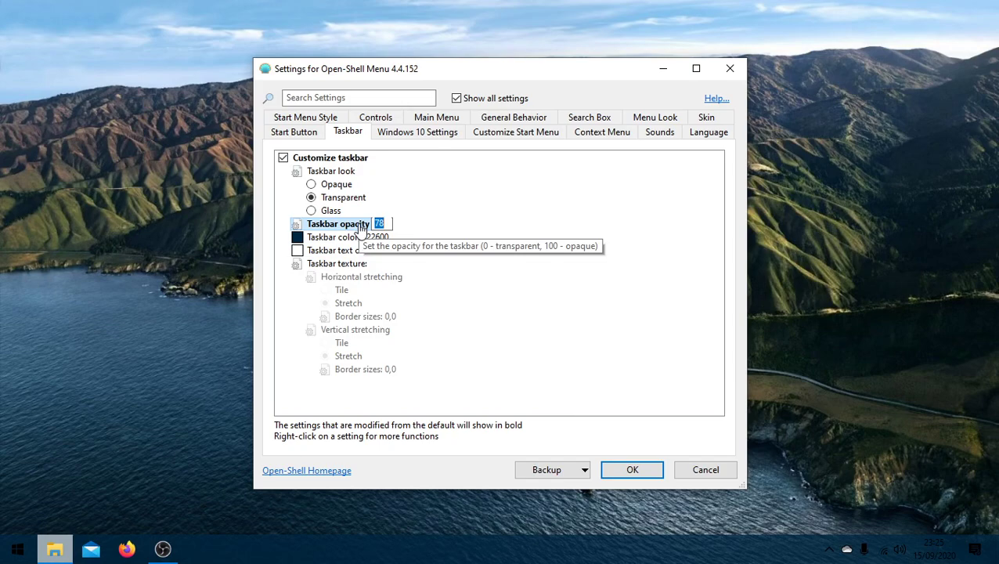
{"action": "left_click", "coordinate": [330, 212]}
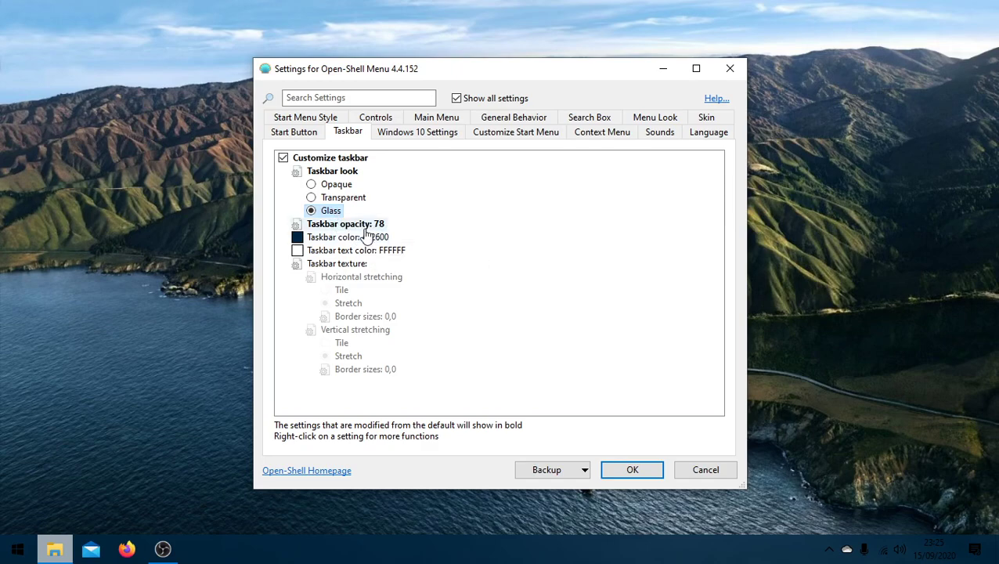
Replace the Start button with the Aero button and return to the Start menu style settings.
{"action": "left_click", "coordinate": [313, 135]}
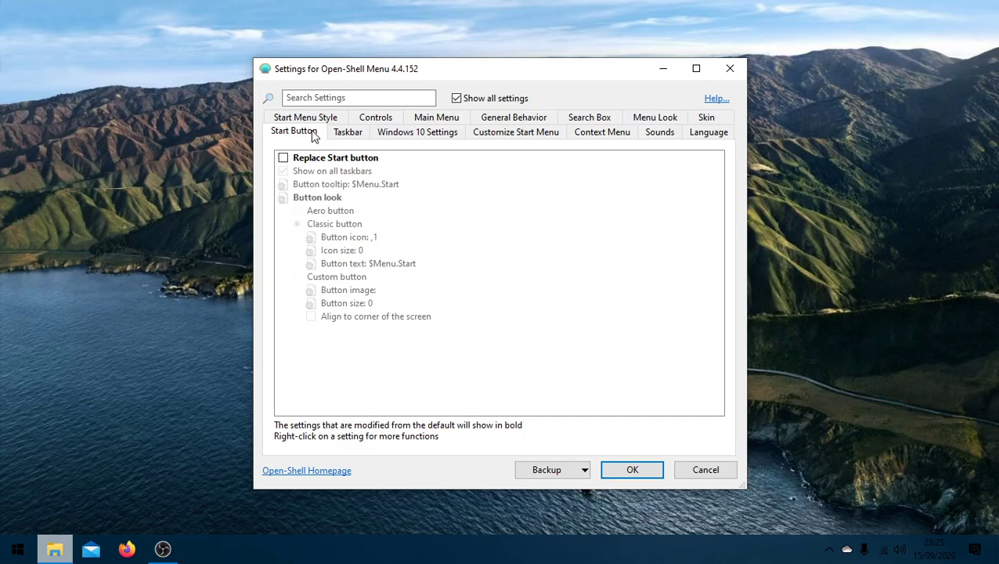
{"action": "left_click", "coordinate": [320, 159]}
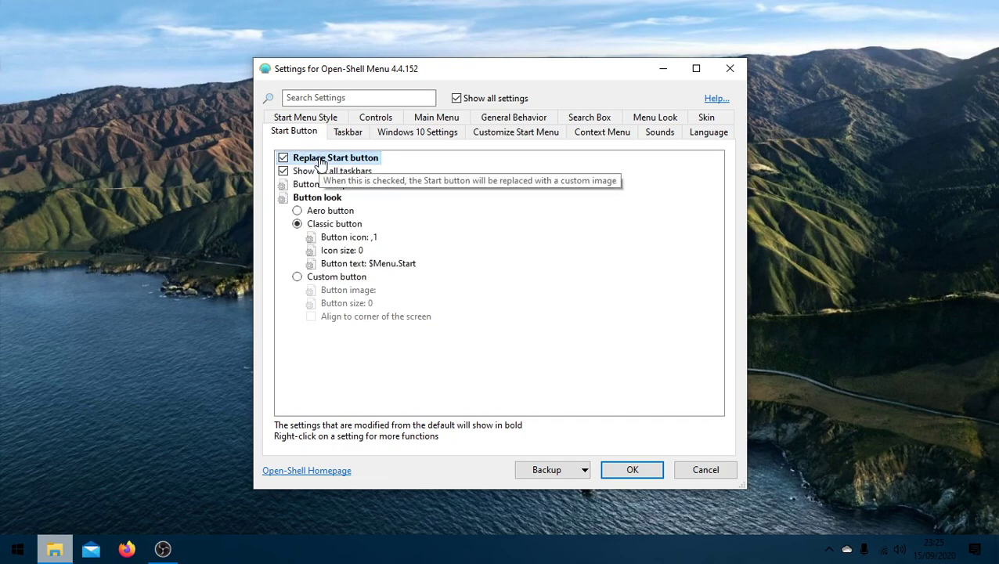
{"action": "left_click", "coordinate": [326, 211]}
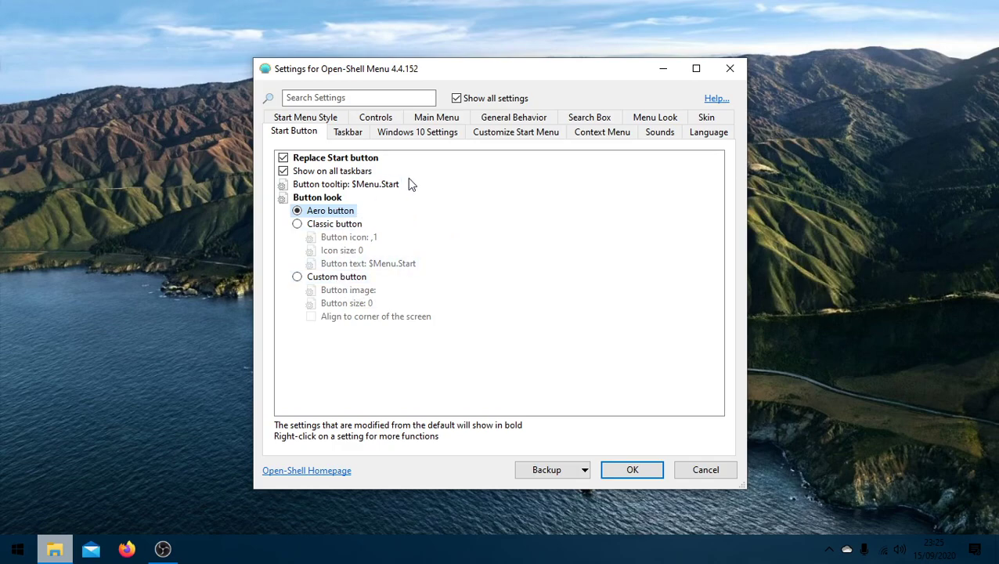
{"action": "left_click", "coordinate": [331, 122]}
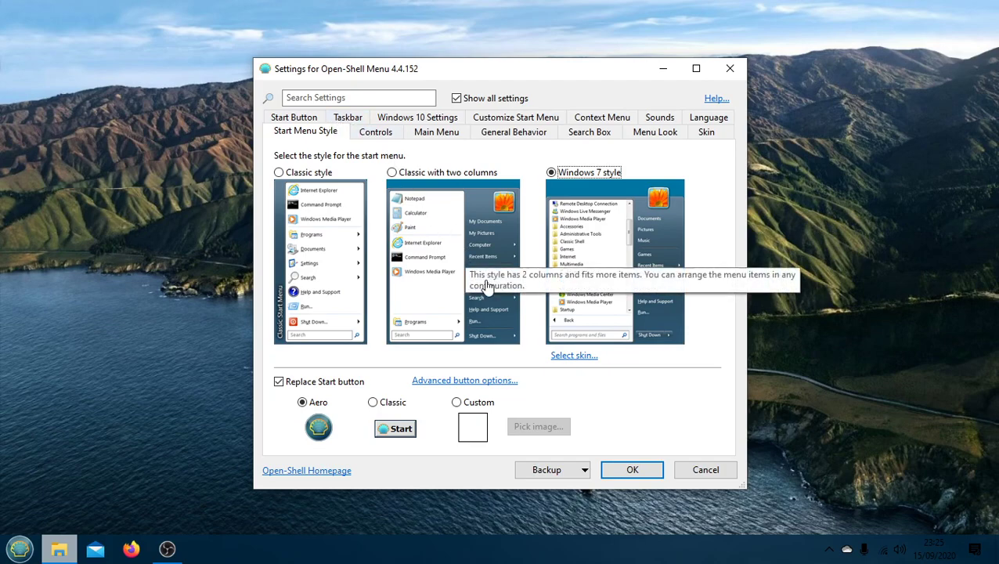
Save the settings, acknowledge the restart notice and exit Open-Shell Menu from its Start button.
{"action": "left_click", "coordinate": [618, 470]}
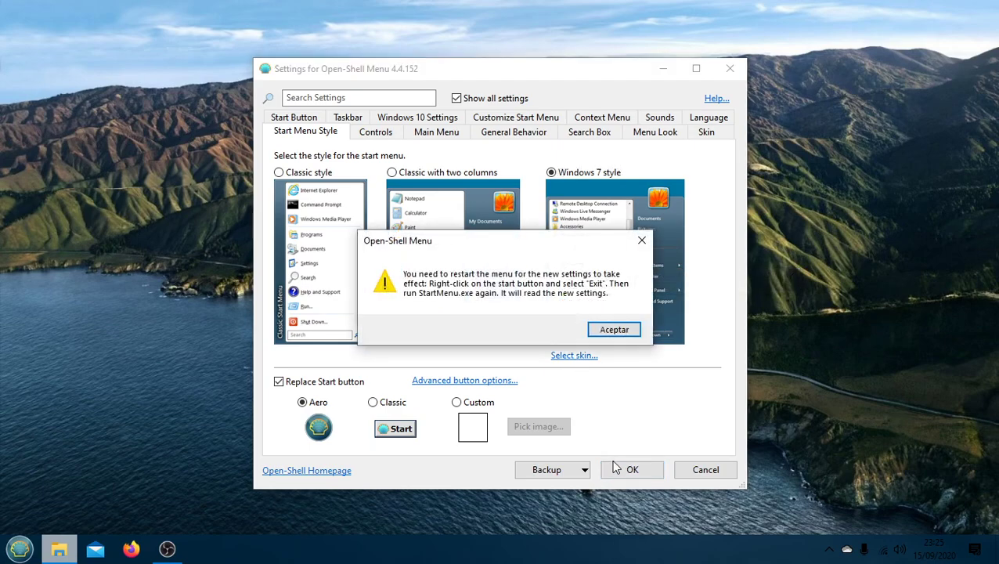
{"action": "left_click", "coordinate": [600, 329]}
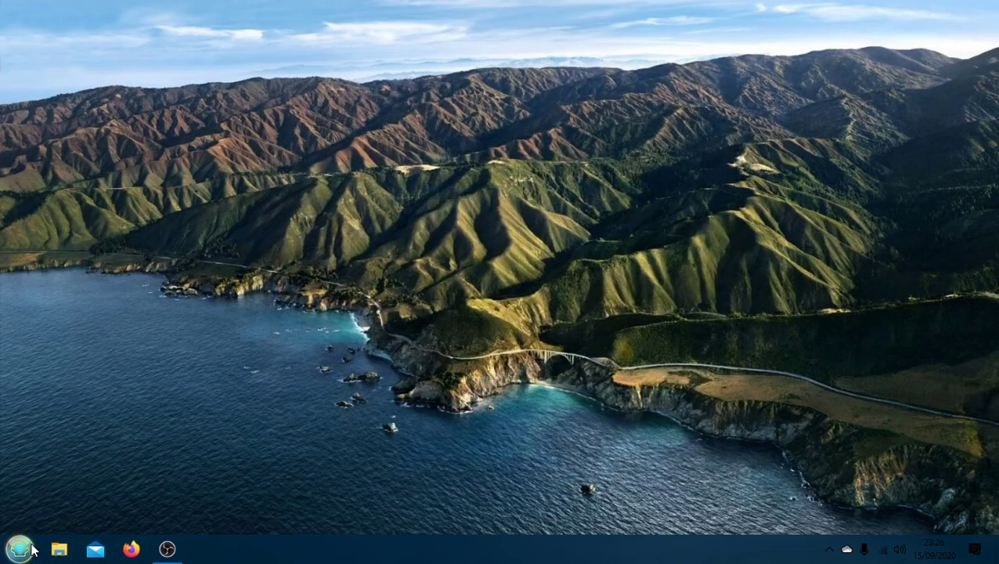
{"action": "right_click", "coordinate": [33, 551]}
{"action": "left_click", "coordinate": [45, 533]}
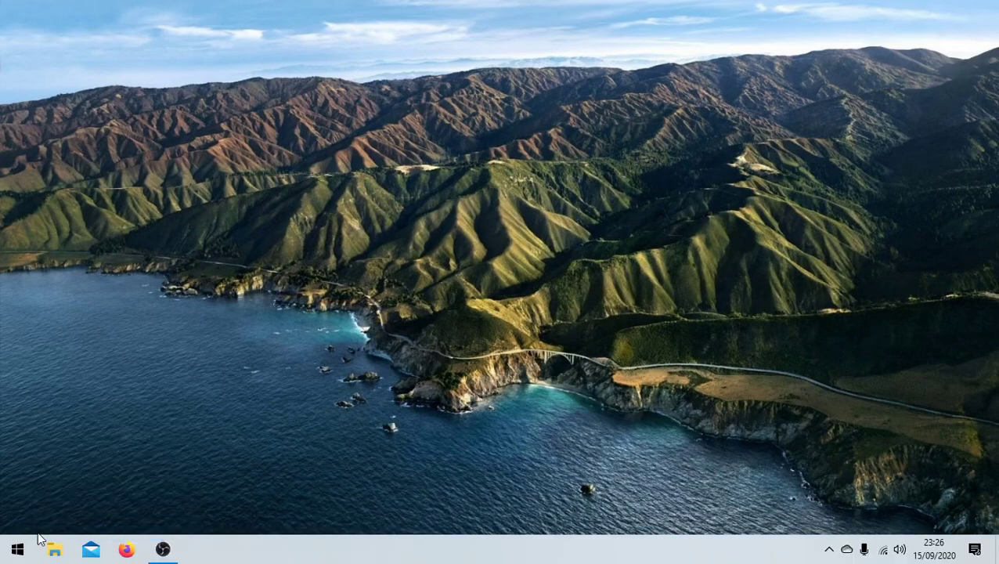
Search Windows for "open shell", launch Open-Shell Menu Settings to restart the menu, and accept the current settings.
{"action": "left_click", "coordinate": [17, 549]}
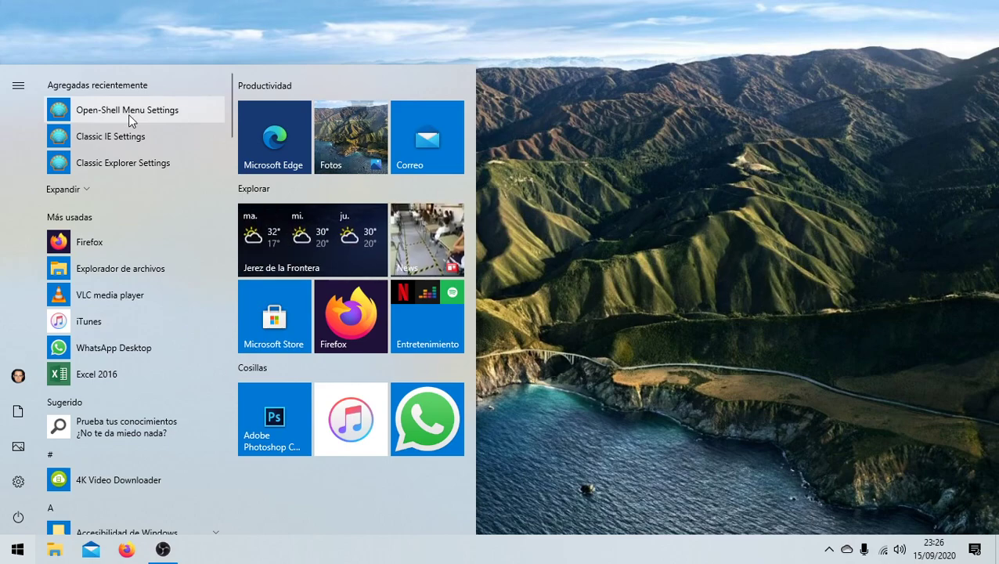
{"action": "type", "text": "open "}
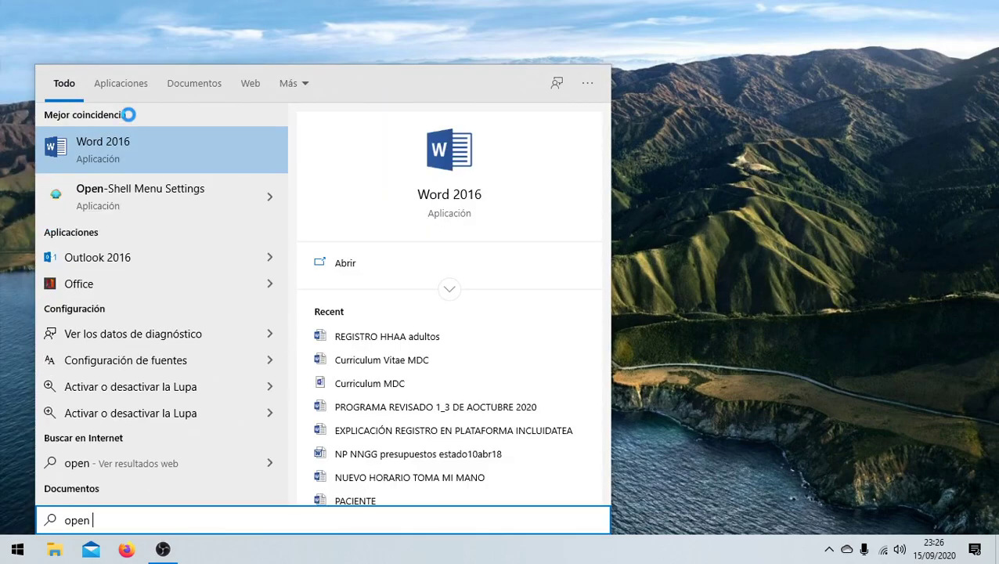
{"action": "type", "text": "shell"}
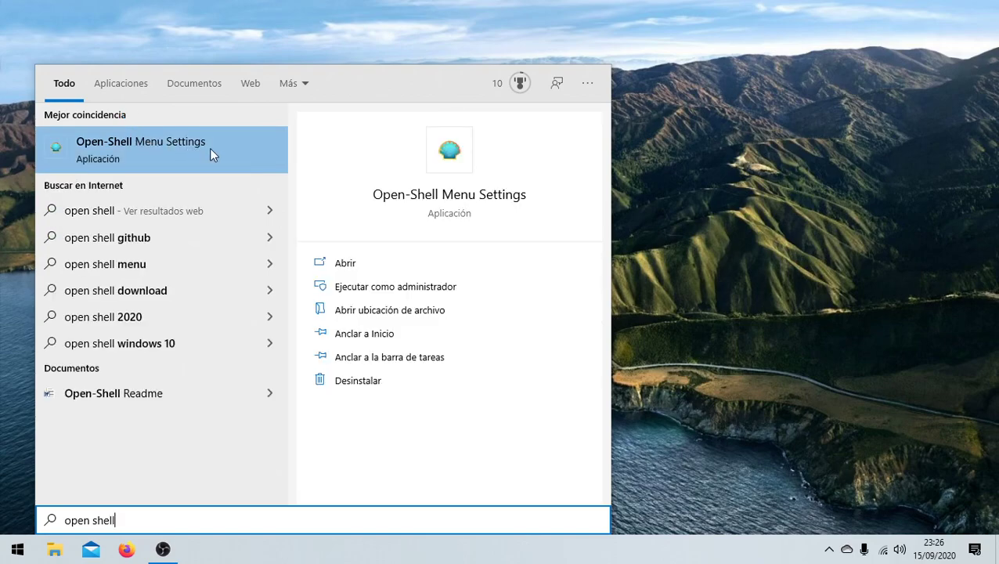
{"action": "left_click", "coordinate": [453, 167]}
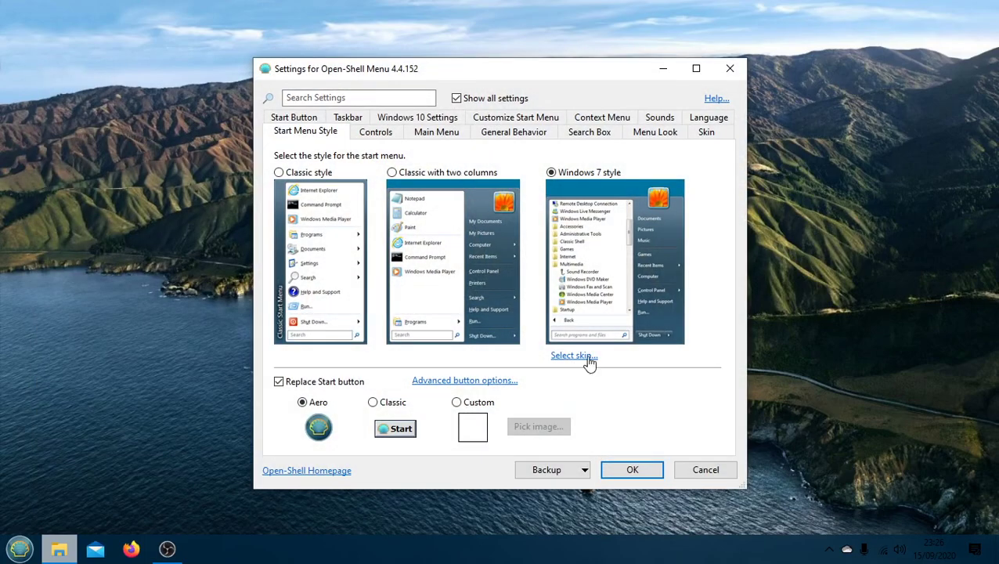
{"action": "left_click", "coordinate": [647, 474]}
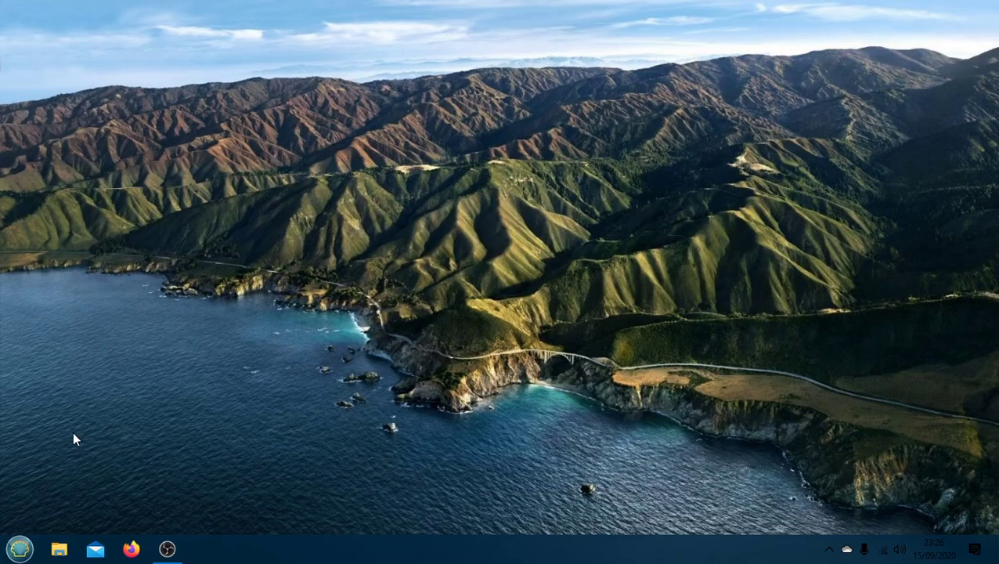
Open the customized Start menu to examine its Windows 7 style layout and close it again.
{"action": "left_click", "coordinate": [19, 548]}
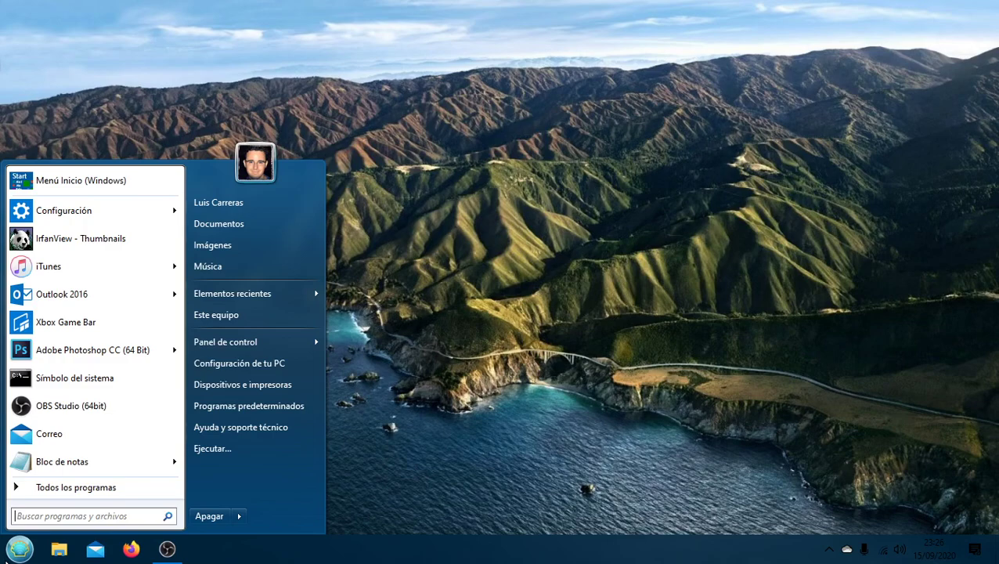
{"action": "left_click", "coordinate": [19, 549]}
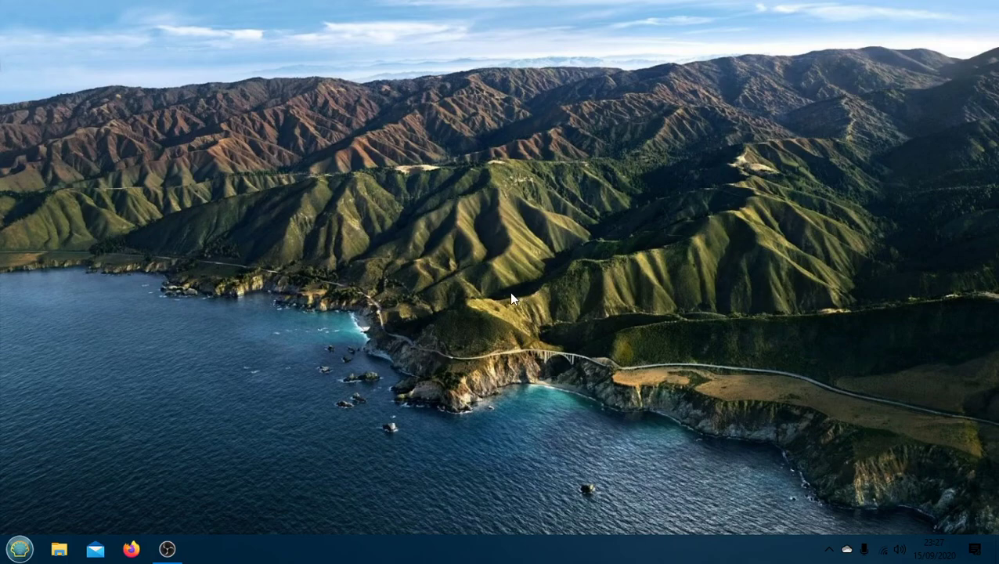
{"action": "left_click", "coordinate": [20, 548]}
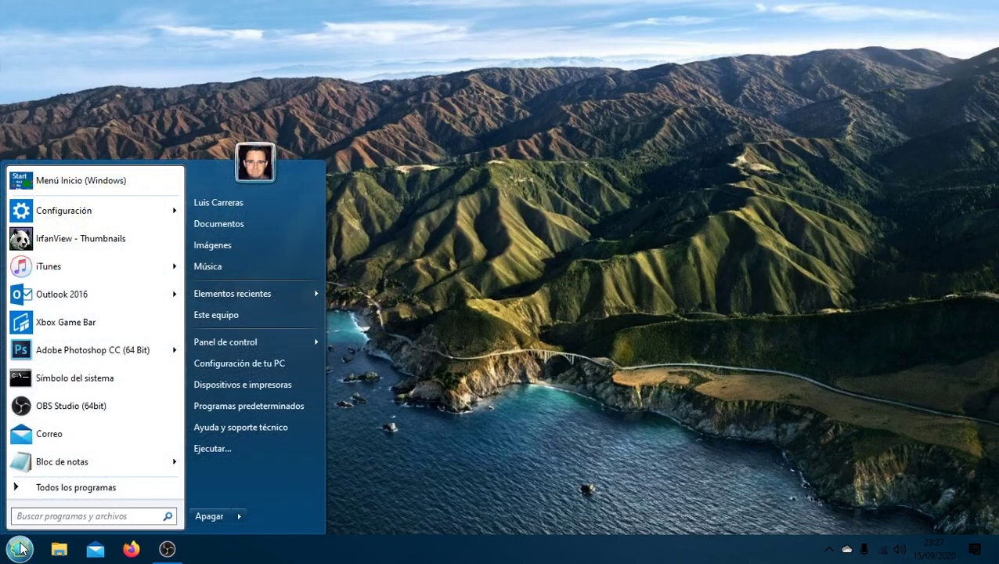
{"action": "left_click", "coordinate": [20, 548]}
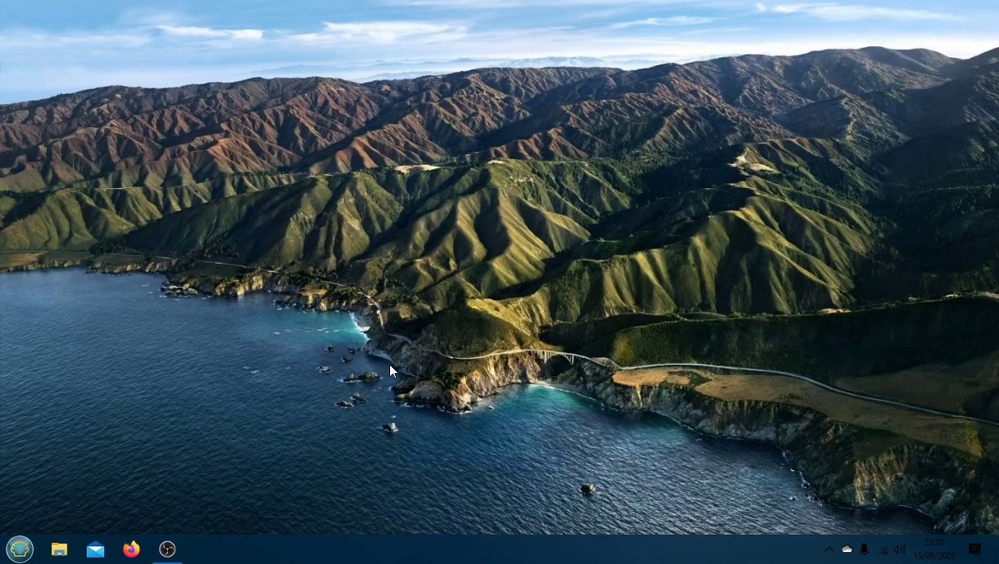